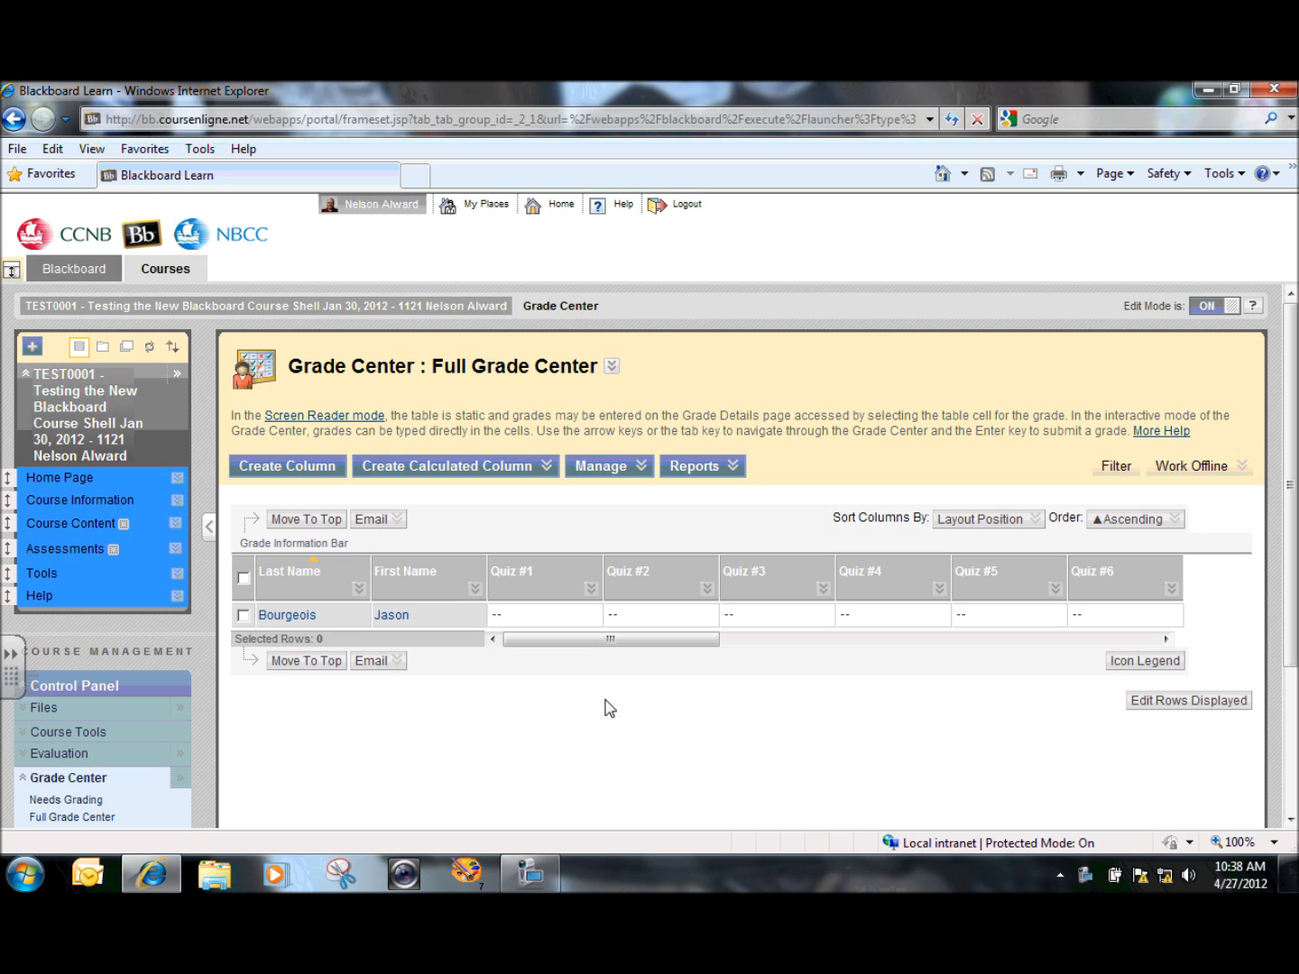
Examine the Full Grade Center columns from Quiz #1 through the quiz total, research project, homework, case studies and remaining assessments.
left_click(1168, 638)
left_click(1167, 638)
left_click(1167, 639)
left_click(1168, 639)
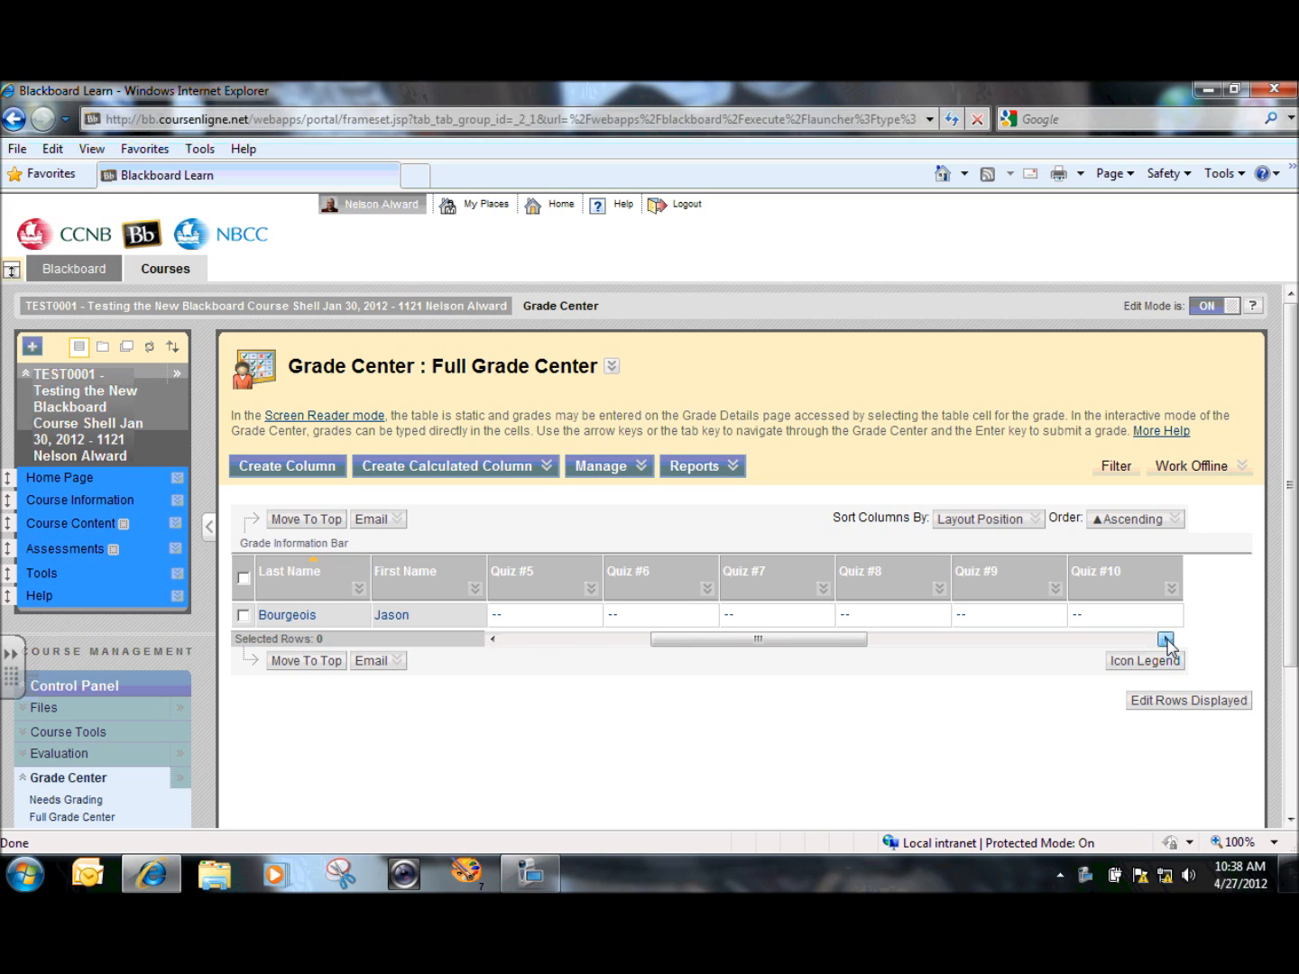
left_click(1168, 638)
left_click(1168, 639)
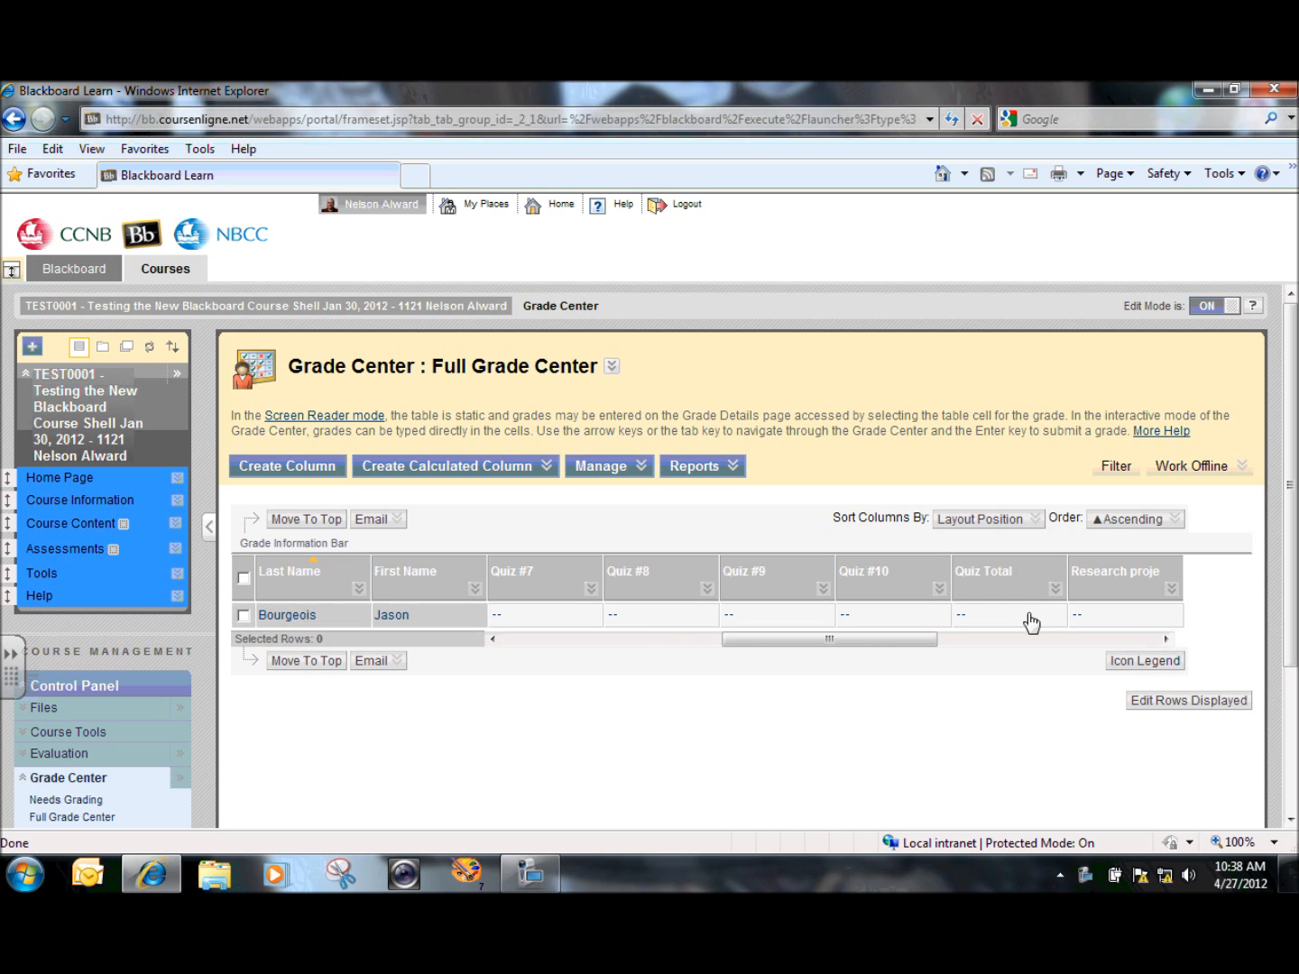
mouse_move(989, 580)
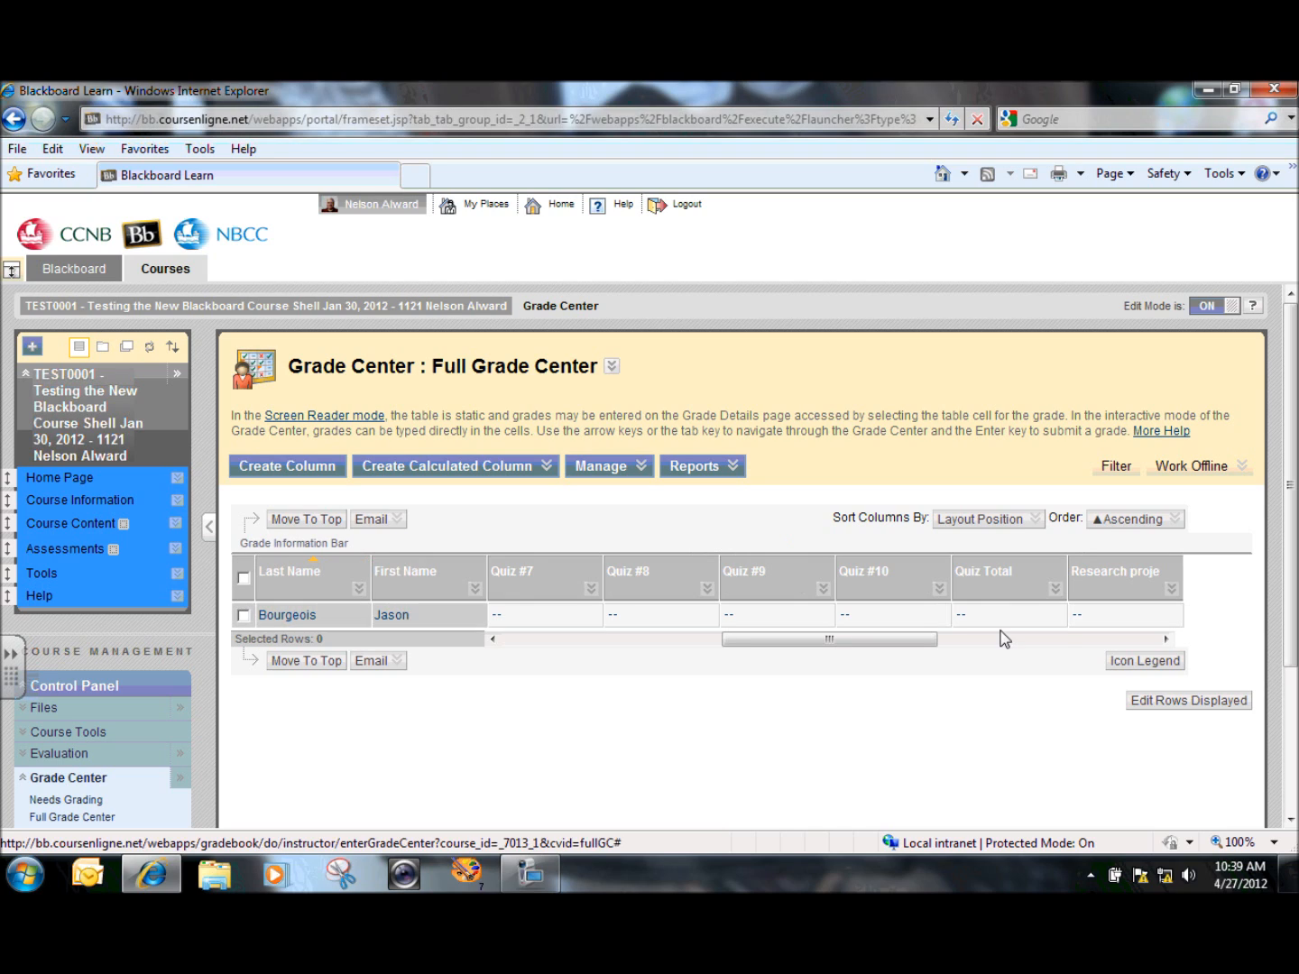
left_click(1166, 641)
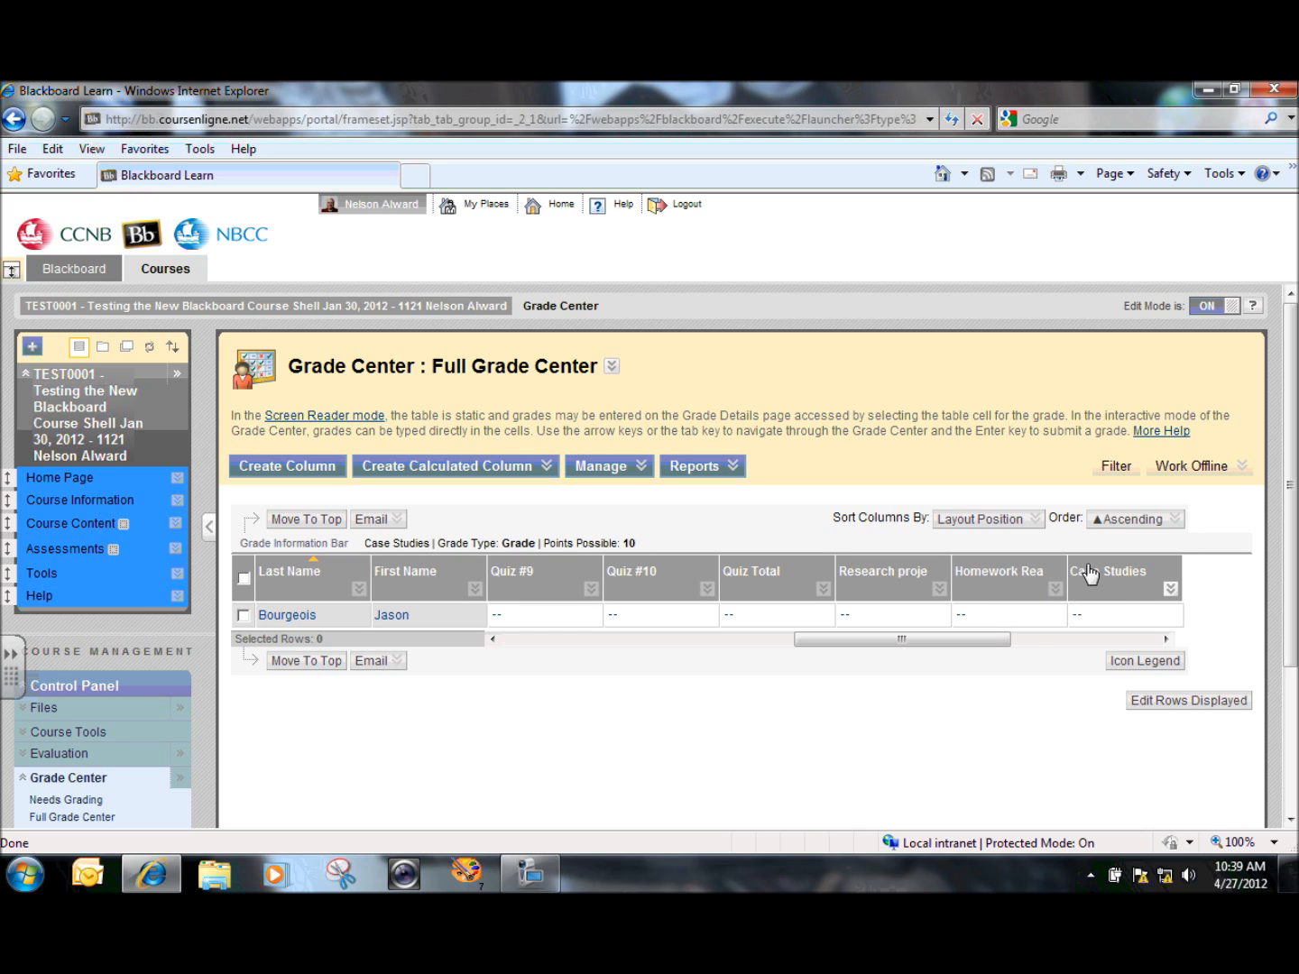
left_click(1166, 640)
left_click(1166, 640)
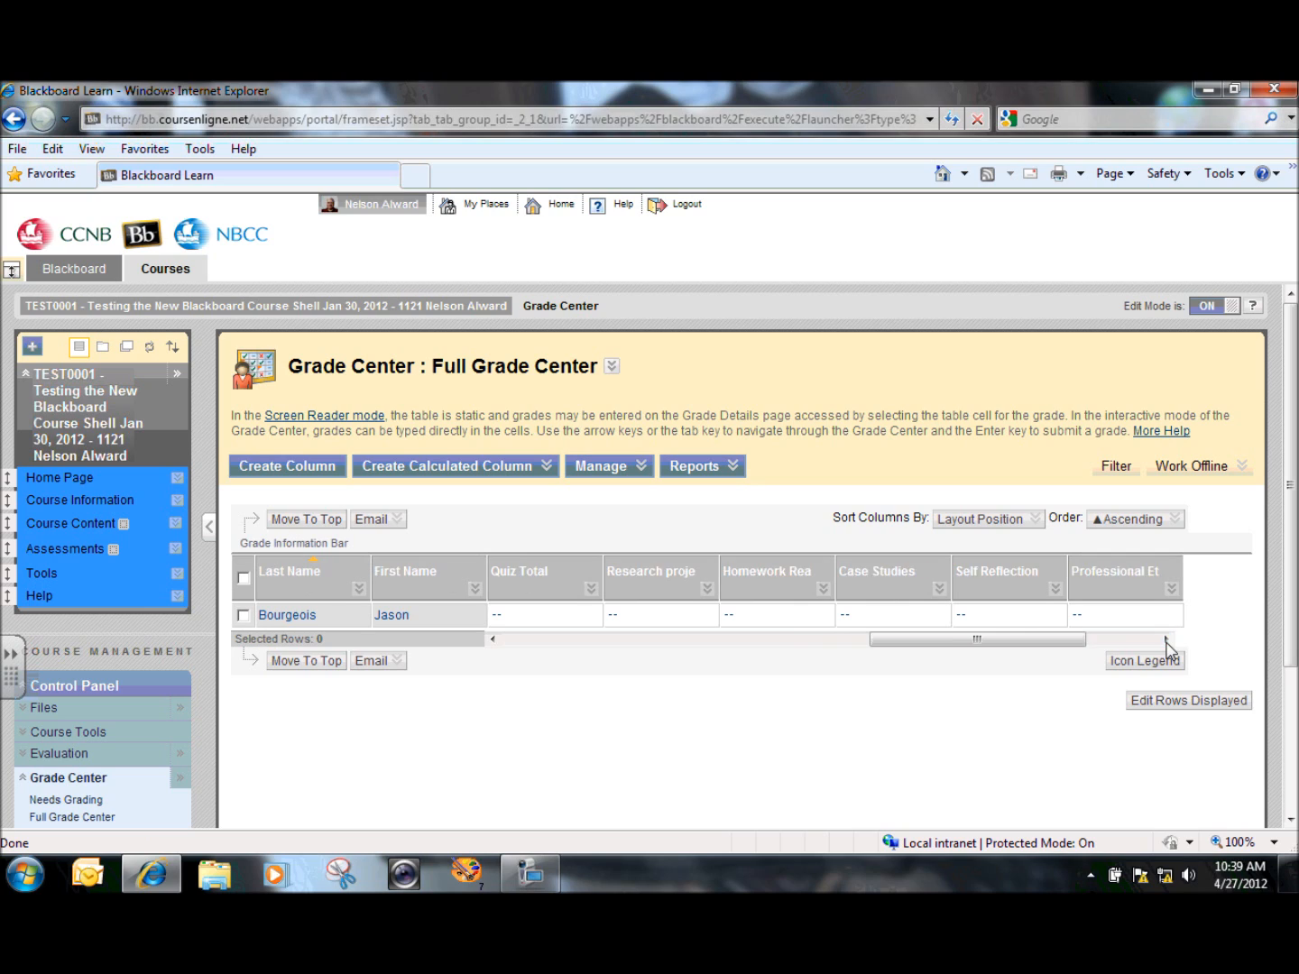
left_click(1166, 638)
left_click(1166, 639)
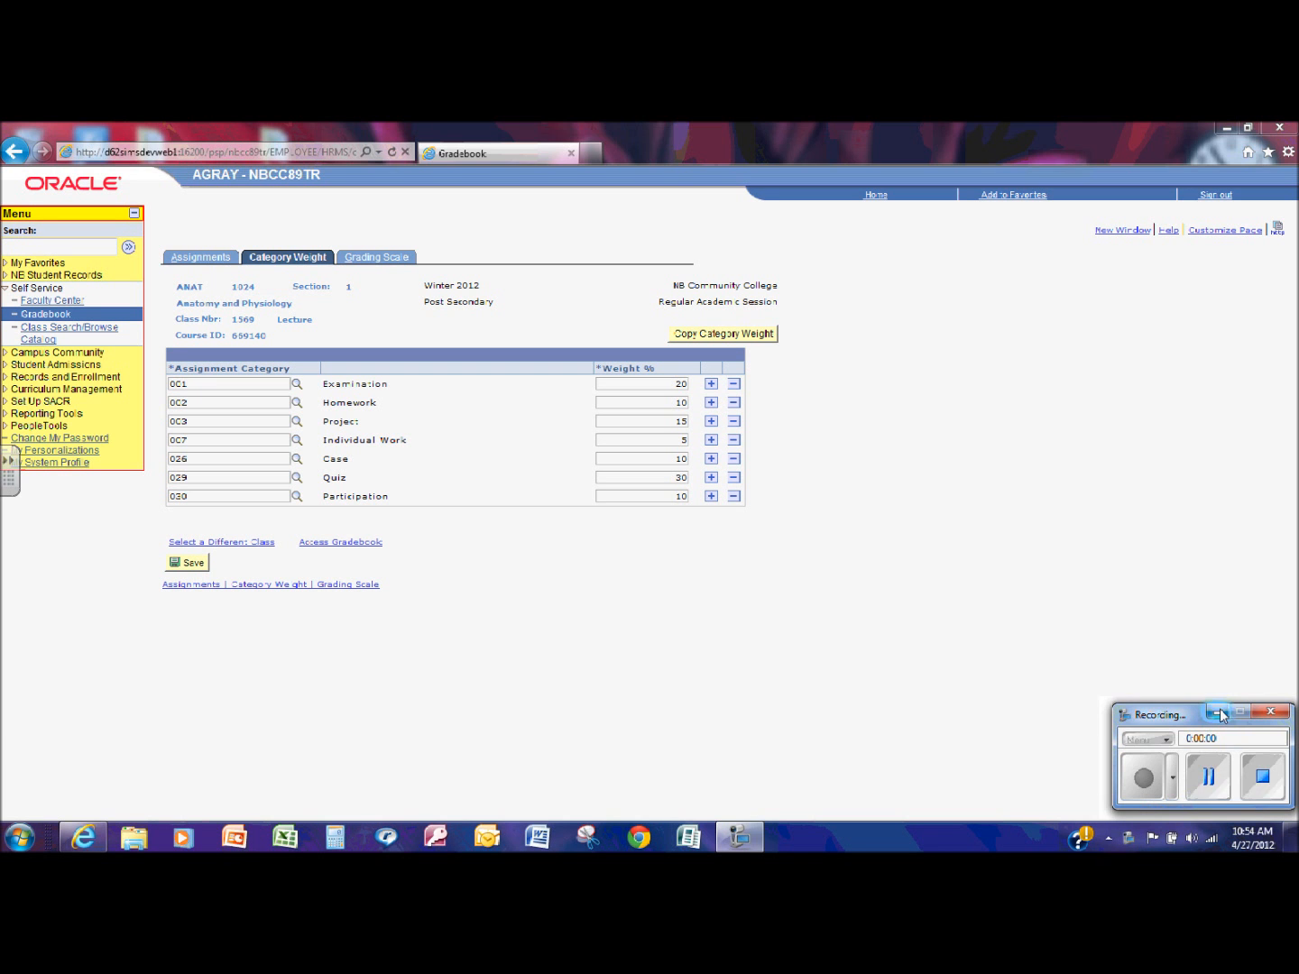
Open the class gradebook for Anatomy and Physiology and look through all assignment columns from Quiz #1 to Exam.
left_click(1217, 712)
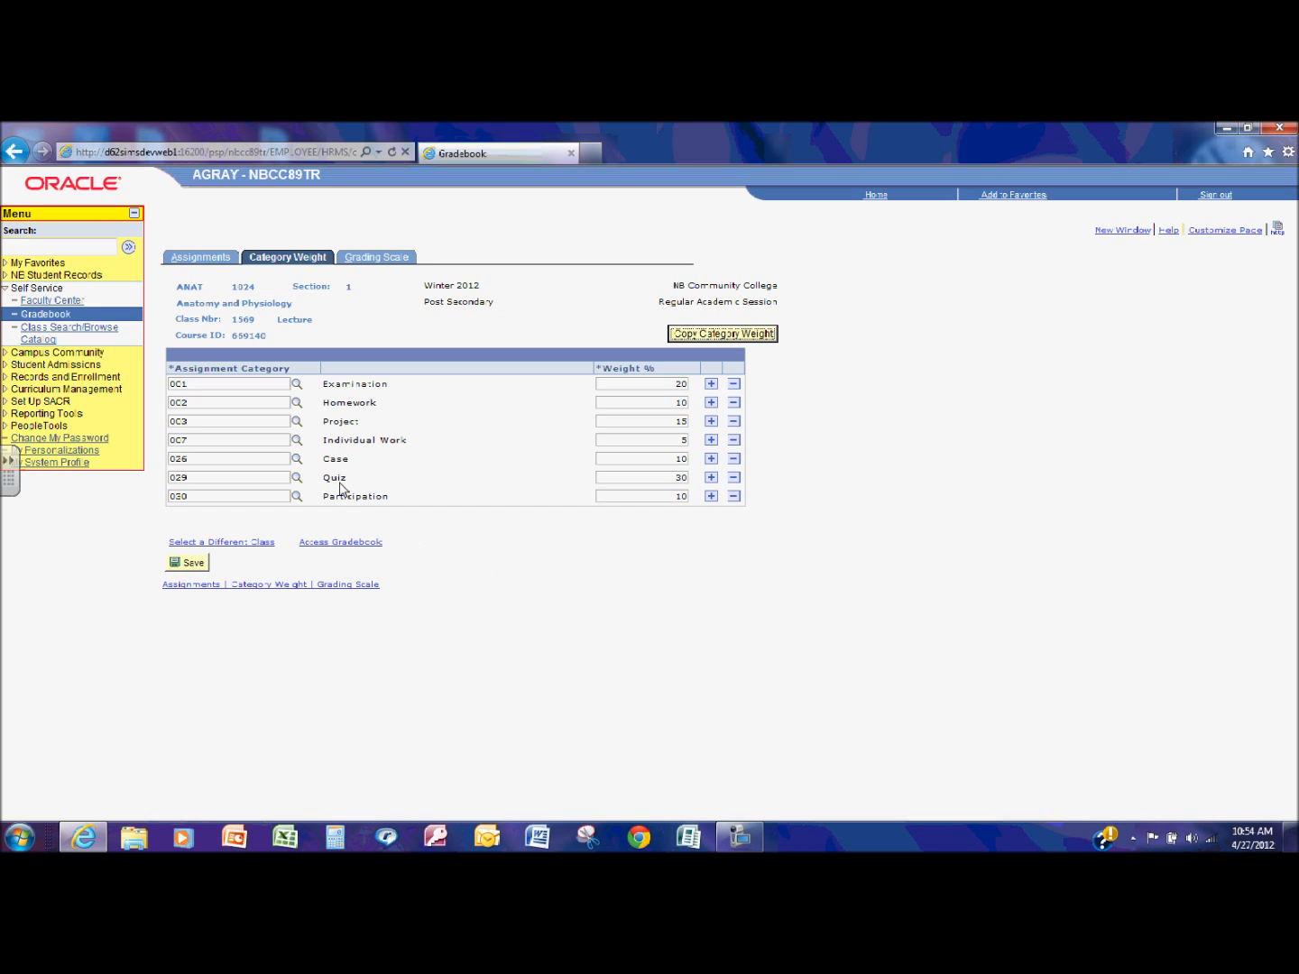
left_click(356, 543)
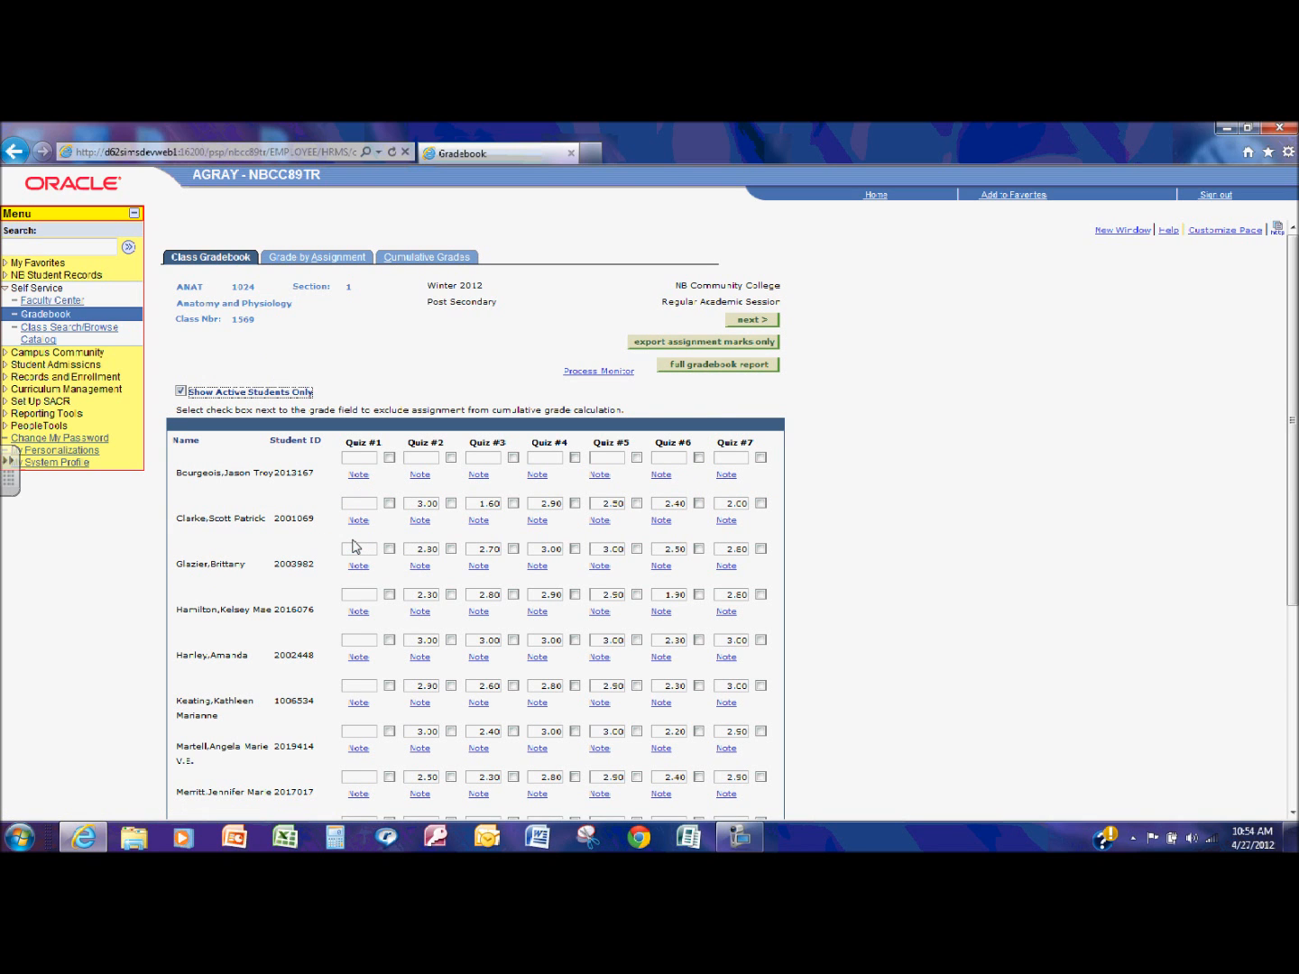
left_click(754, 321)
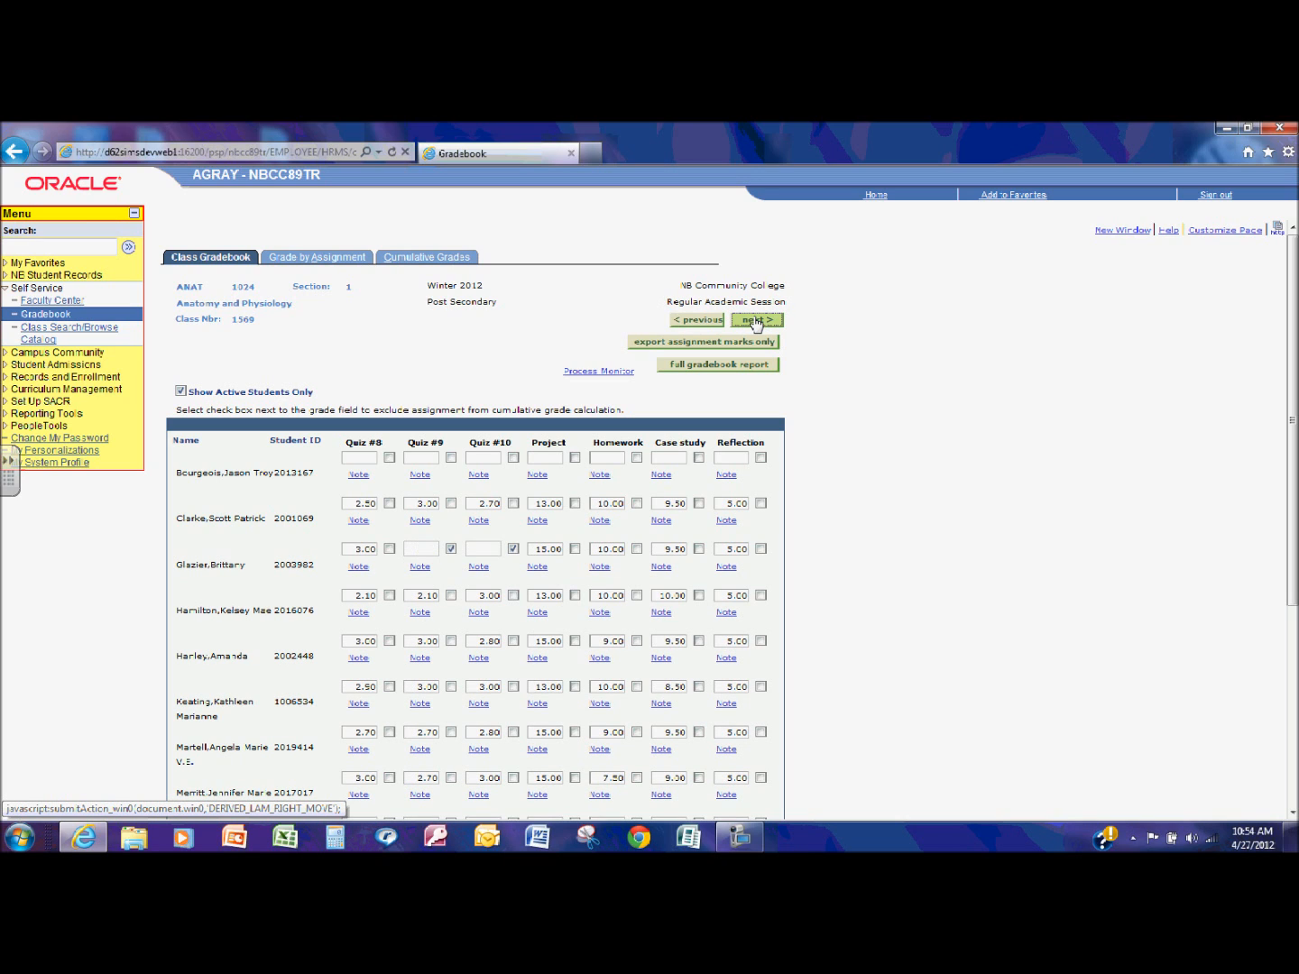
left_click(754, 321)
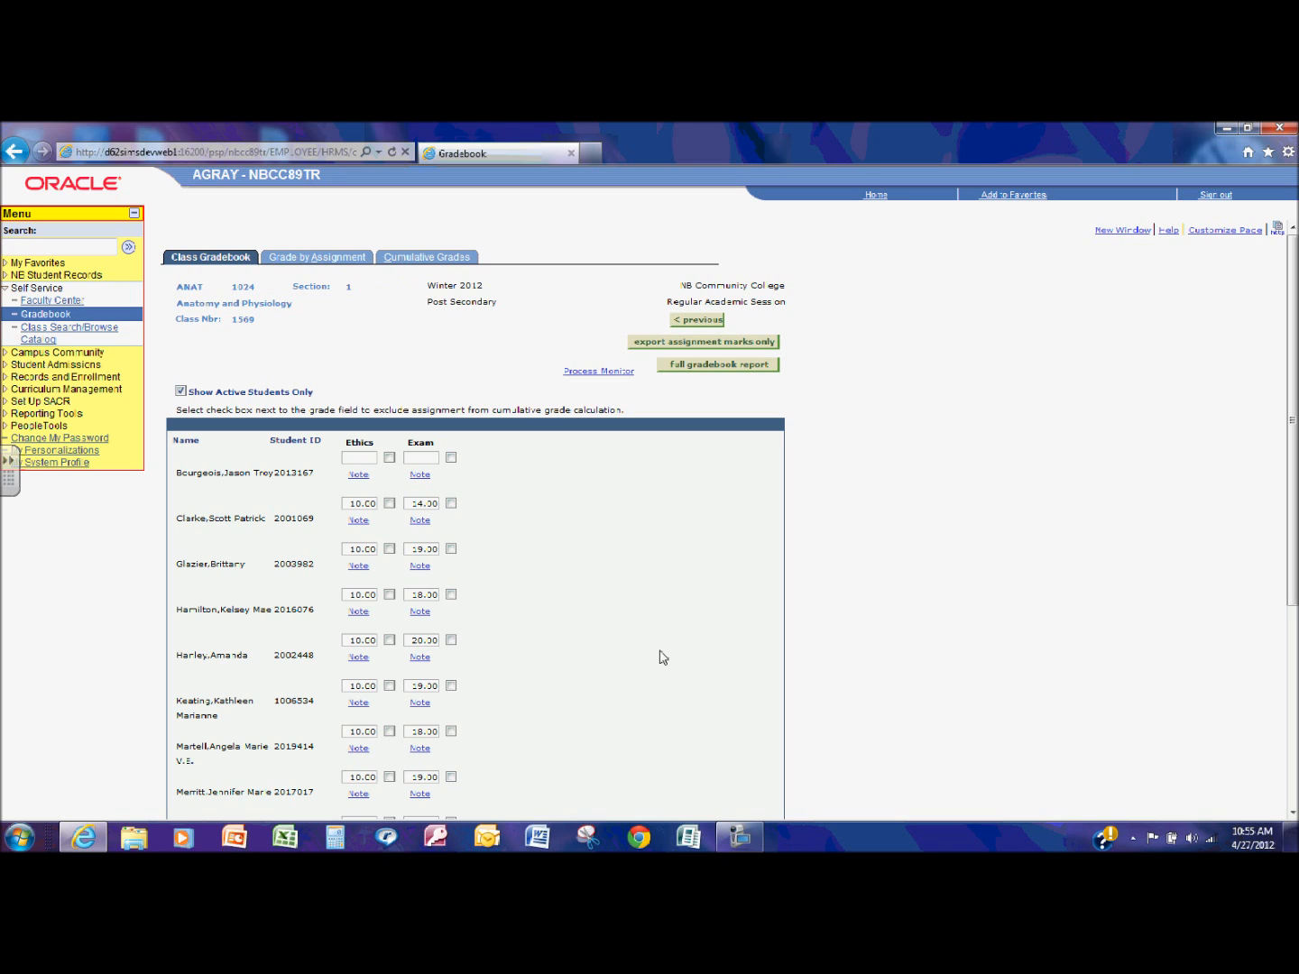
mouse_move(739, 844)
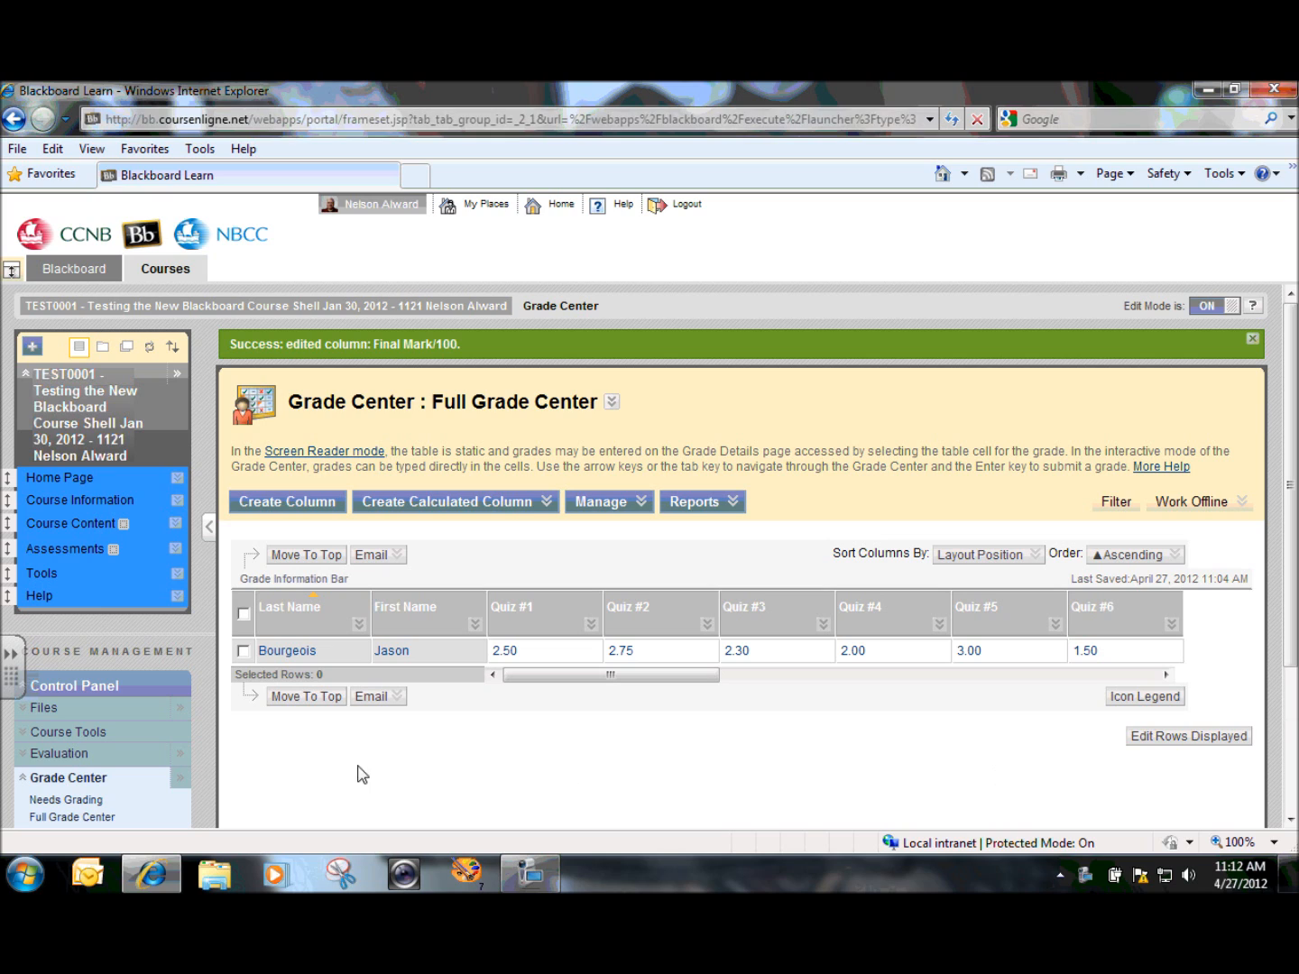
Examine the student's quiz marks and Quiz Total in the Blackboard Full Grade Center.
mouse_move(510, 656)
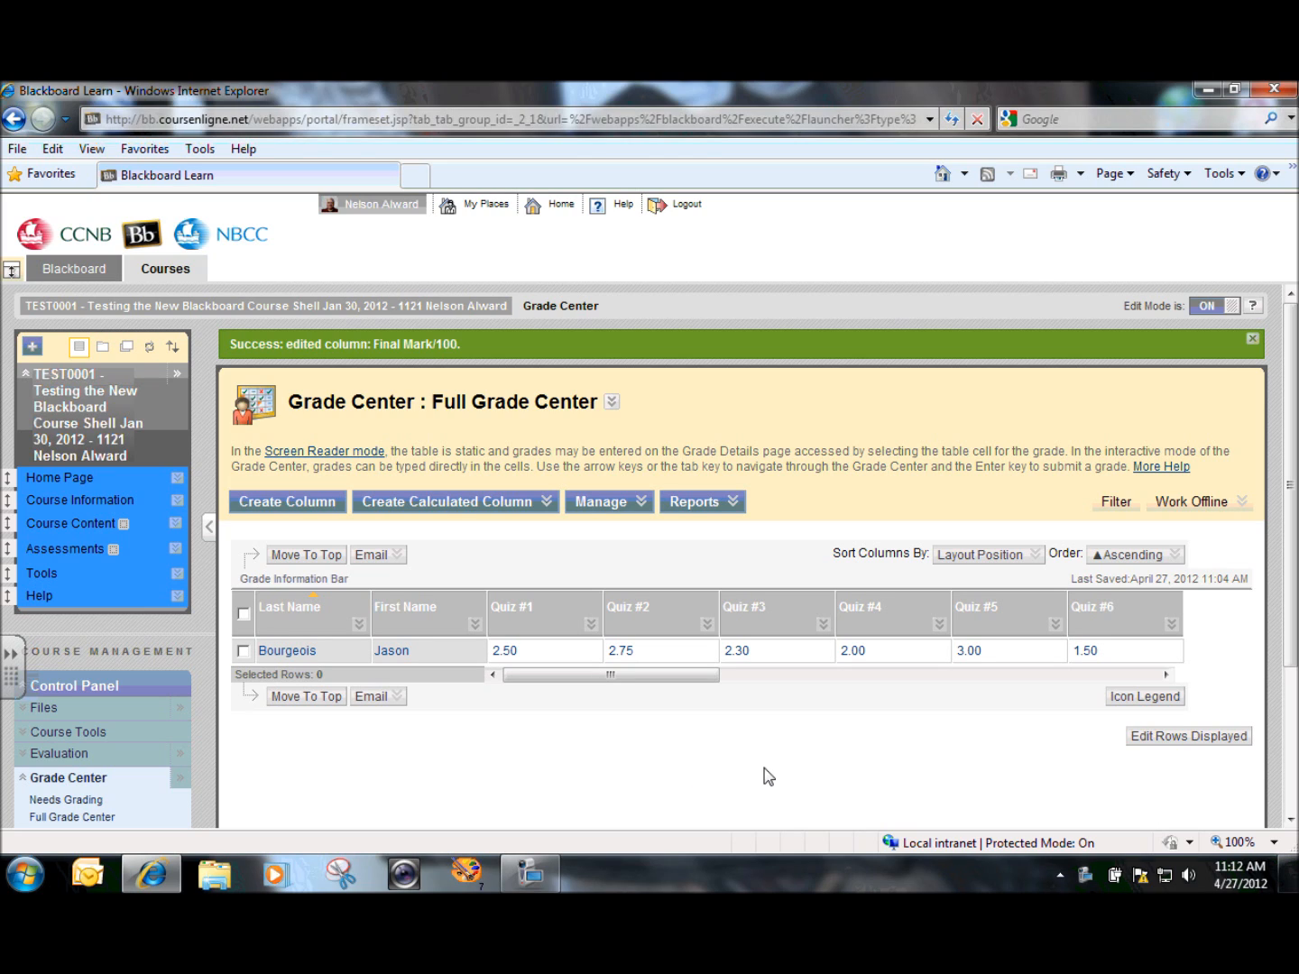
left_click(1164, 676)
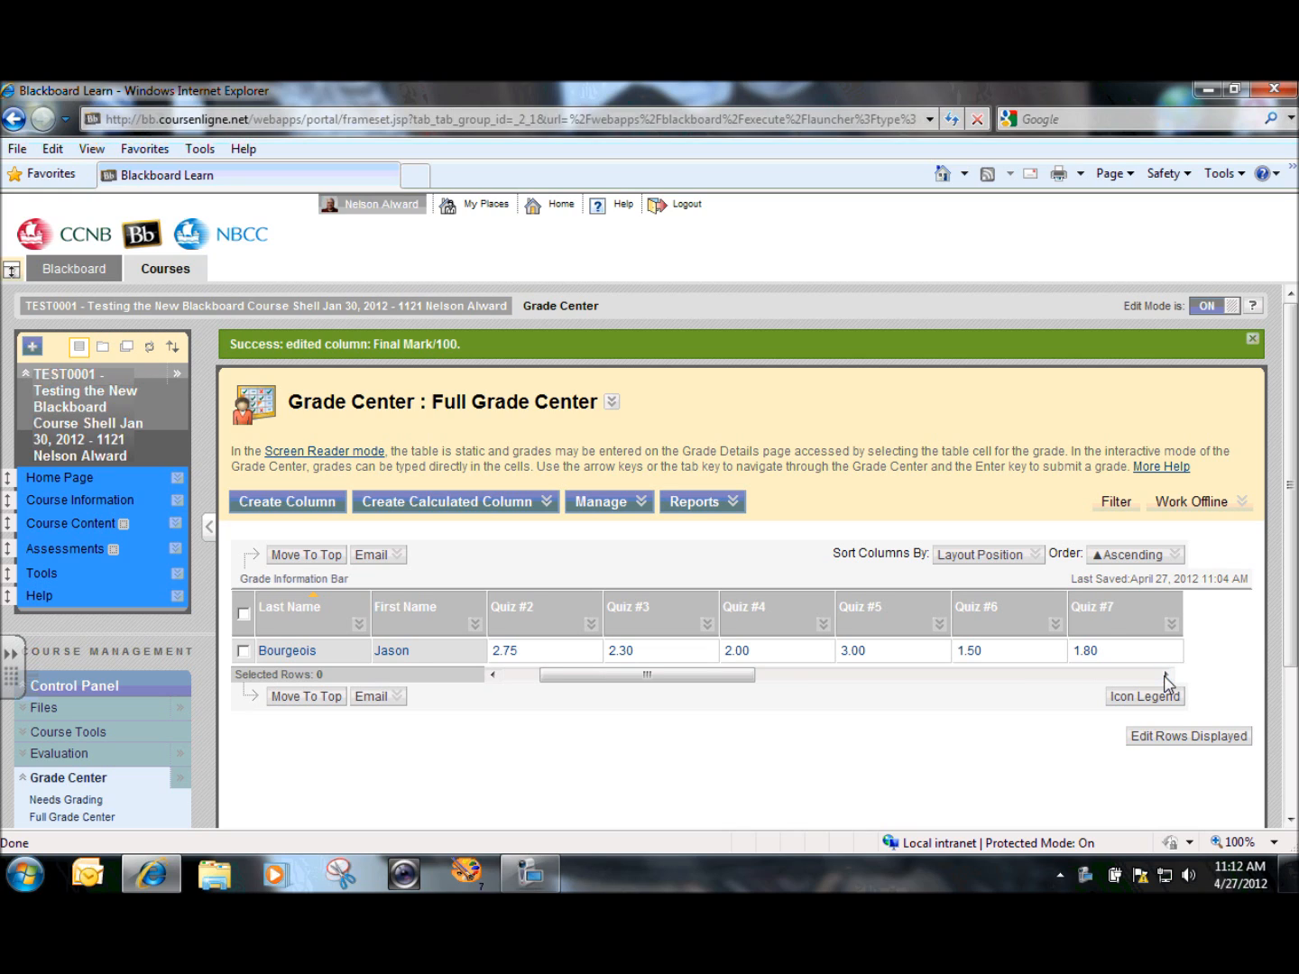
left_click(1164, 676)
left_click(1165, 676)
left_click(1165, 676)
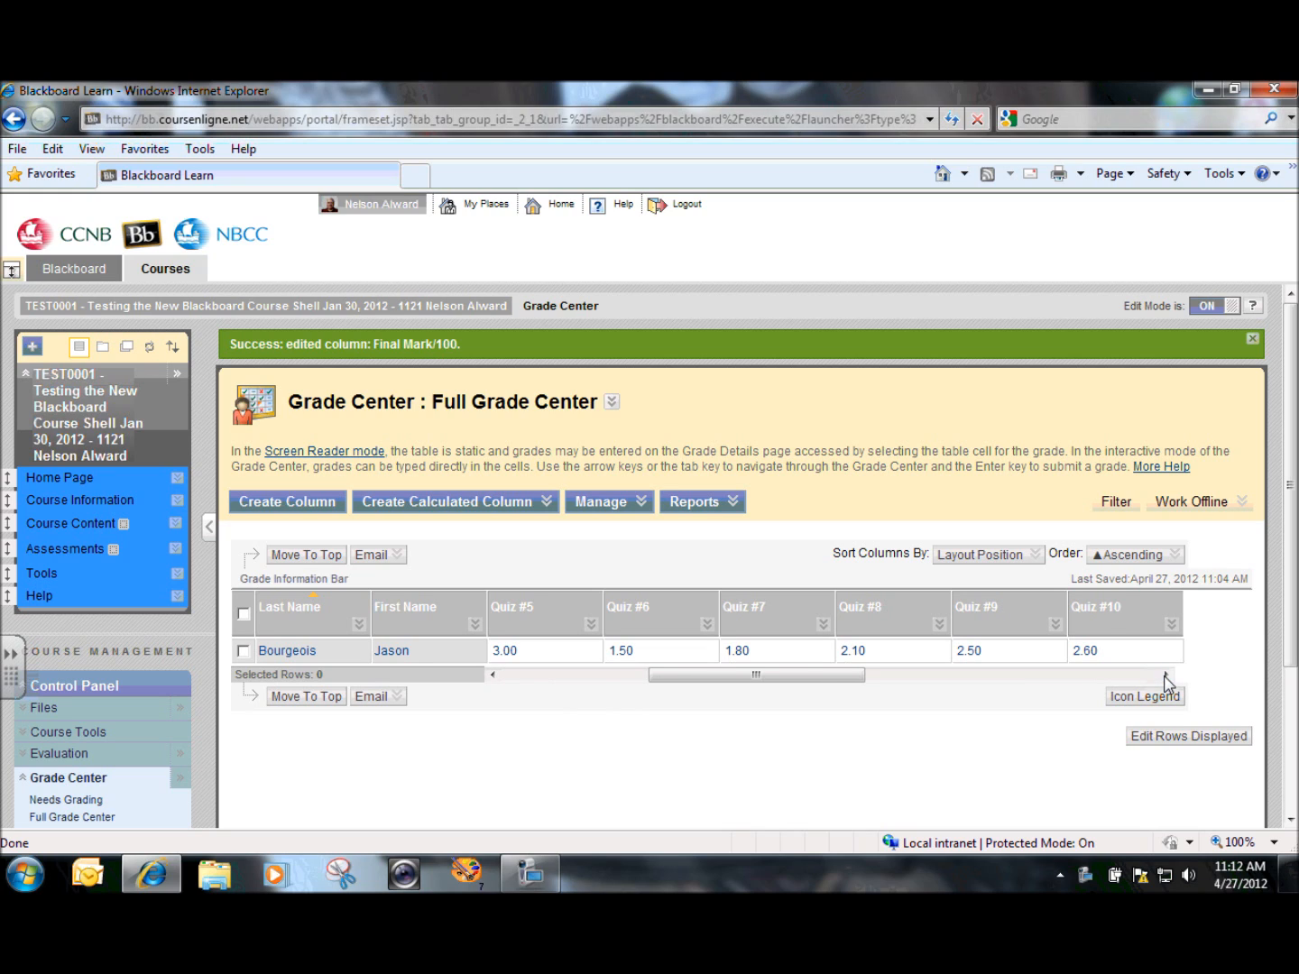
left_click(1164, 676)
left_click(1166, 676)
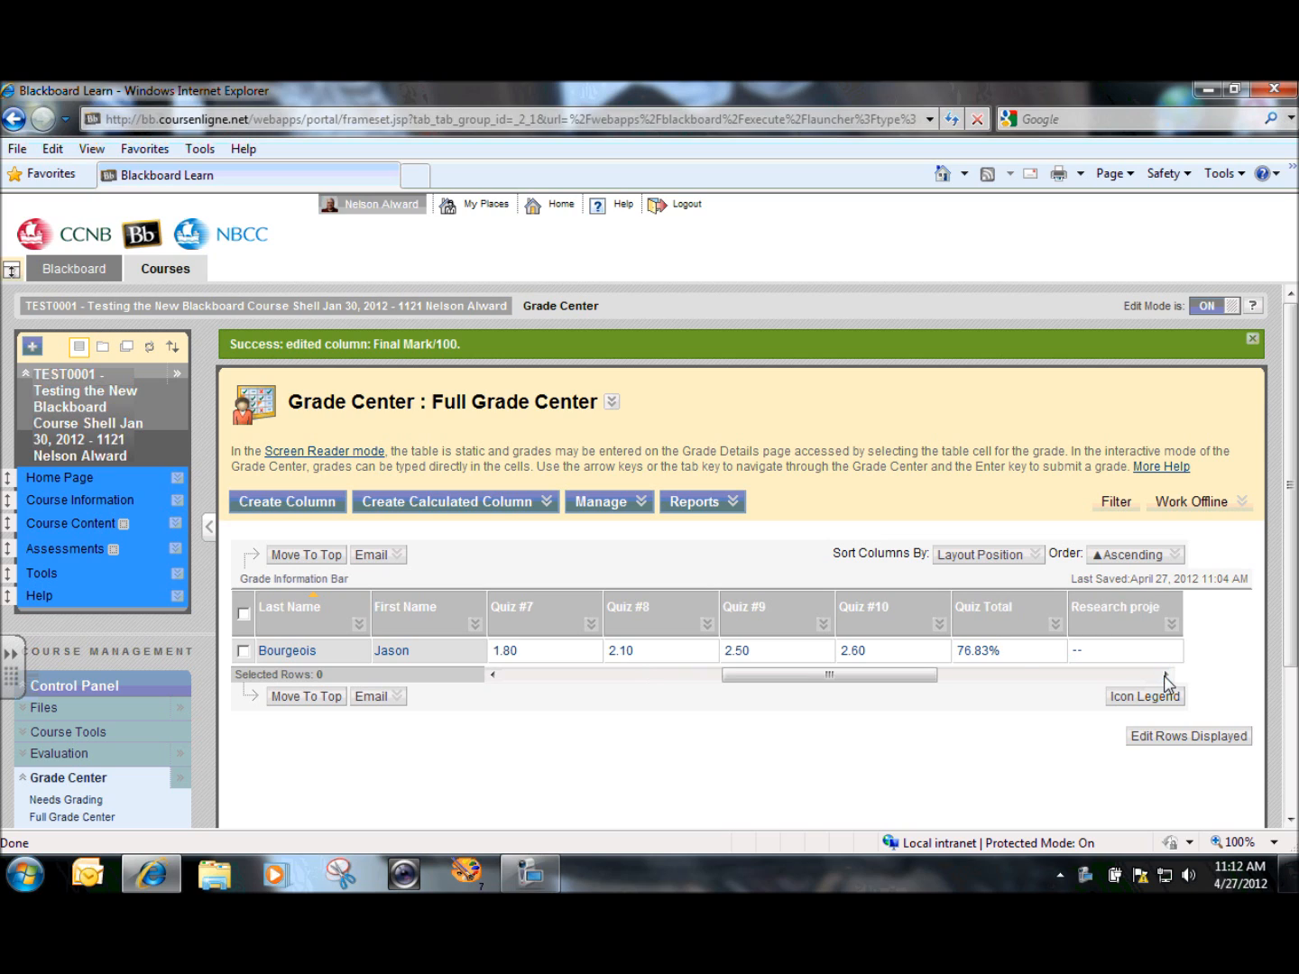
mouse_move(994, 620)
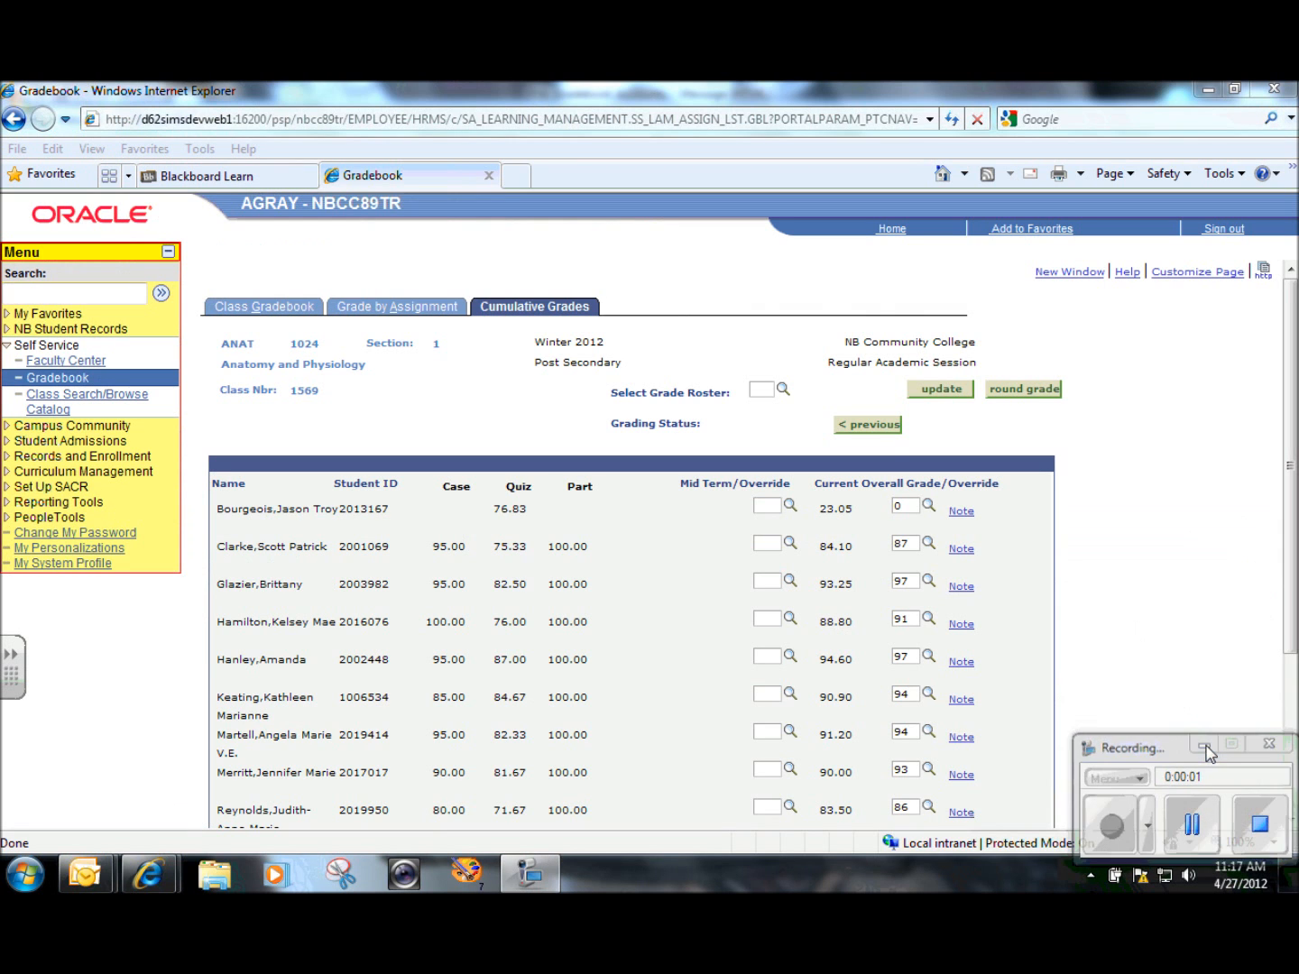
Switch to the Blackboard Grade Center, set Calculate as Running Total to No for the Final Mark/100 weighted column and submit it.
left_click(1206, 747)
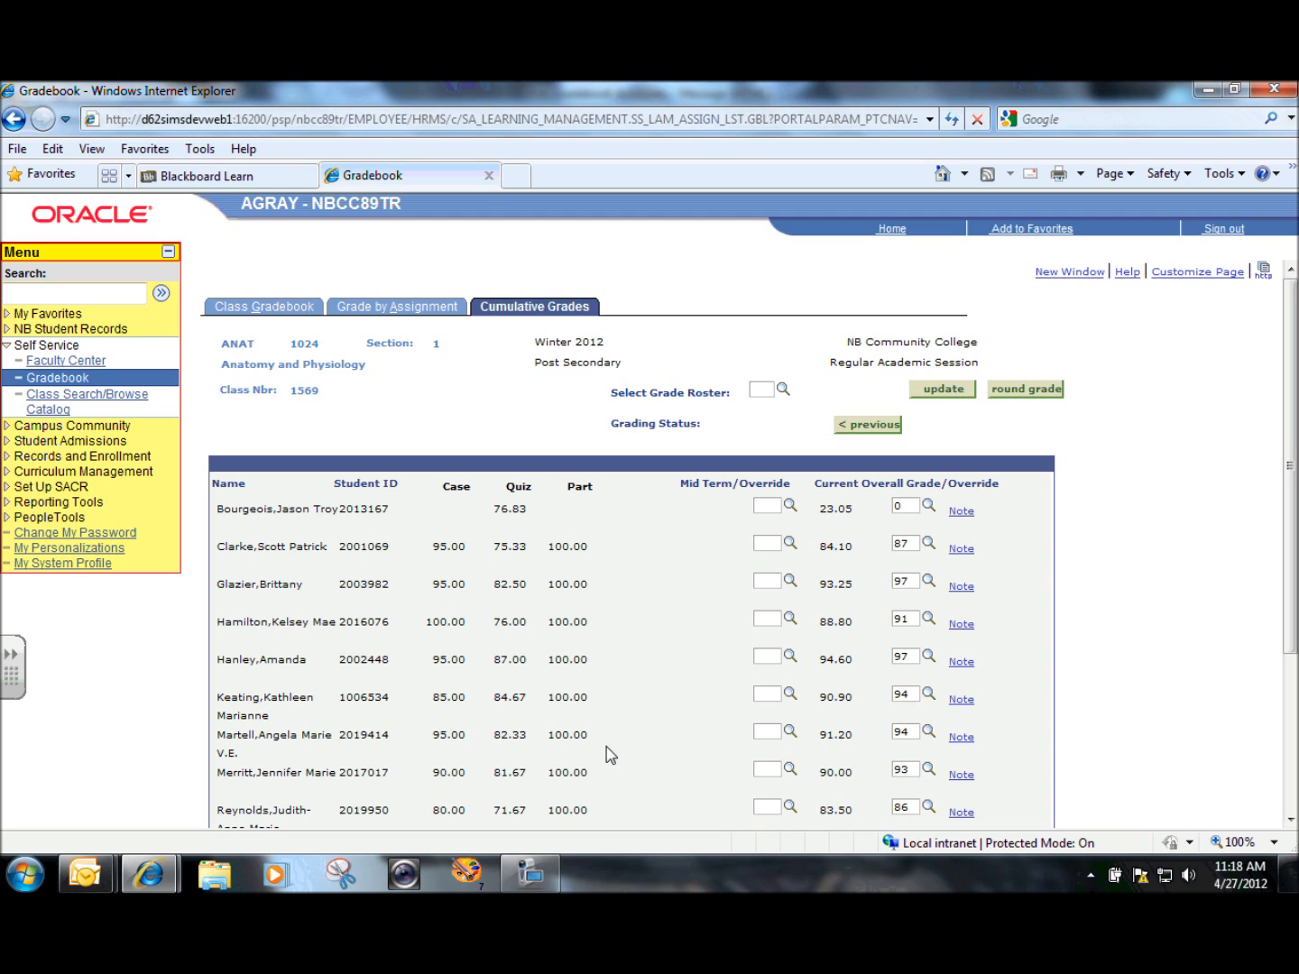
left_click(175, 882)
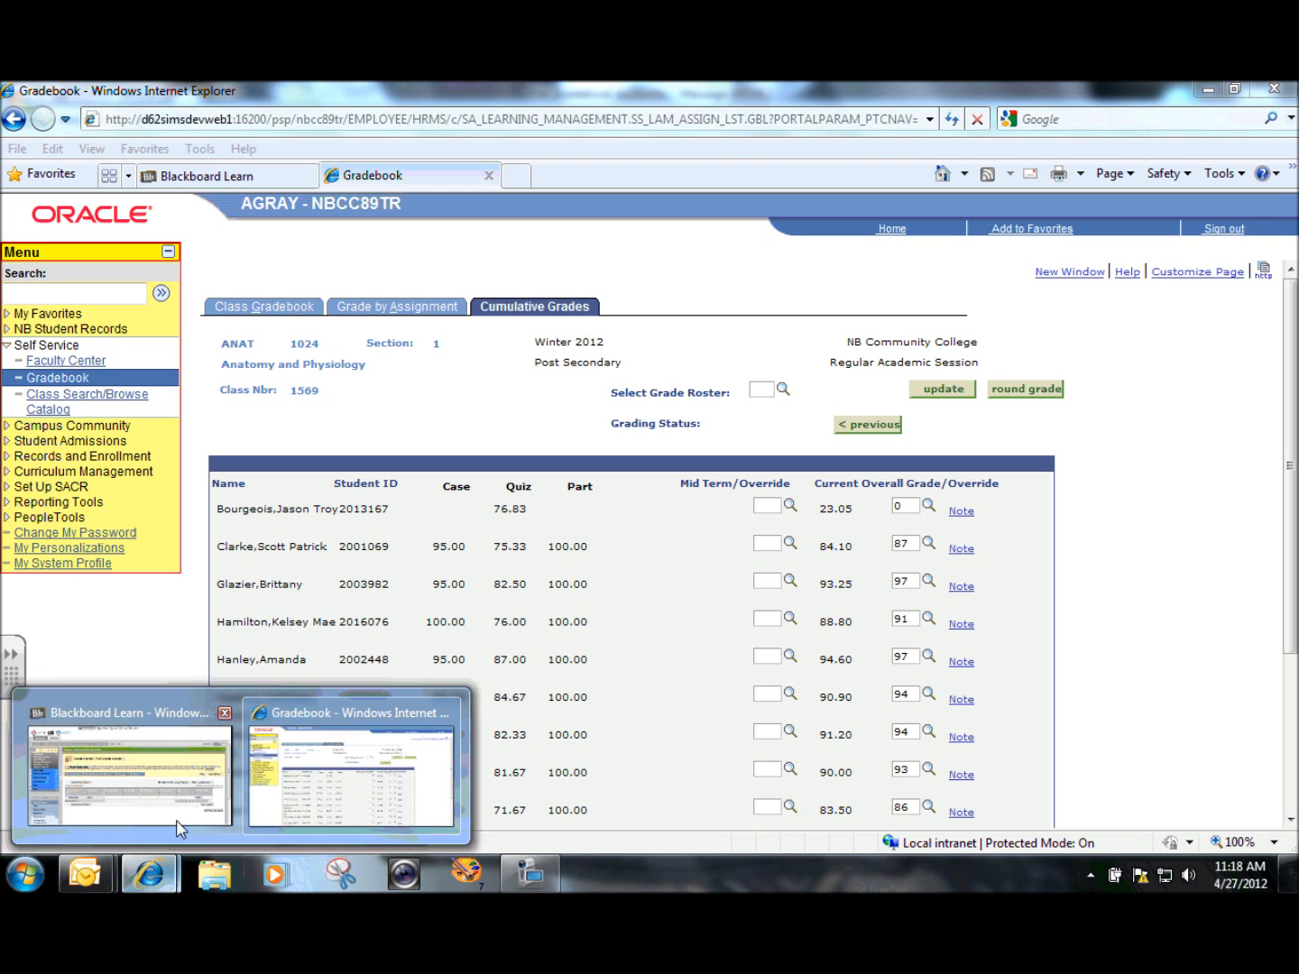
left_click(164, 717)
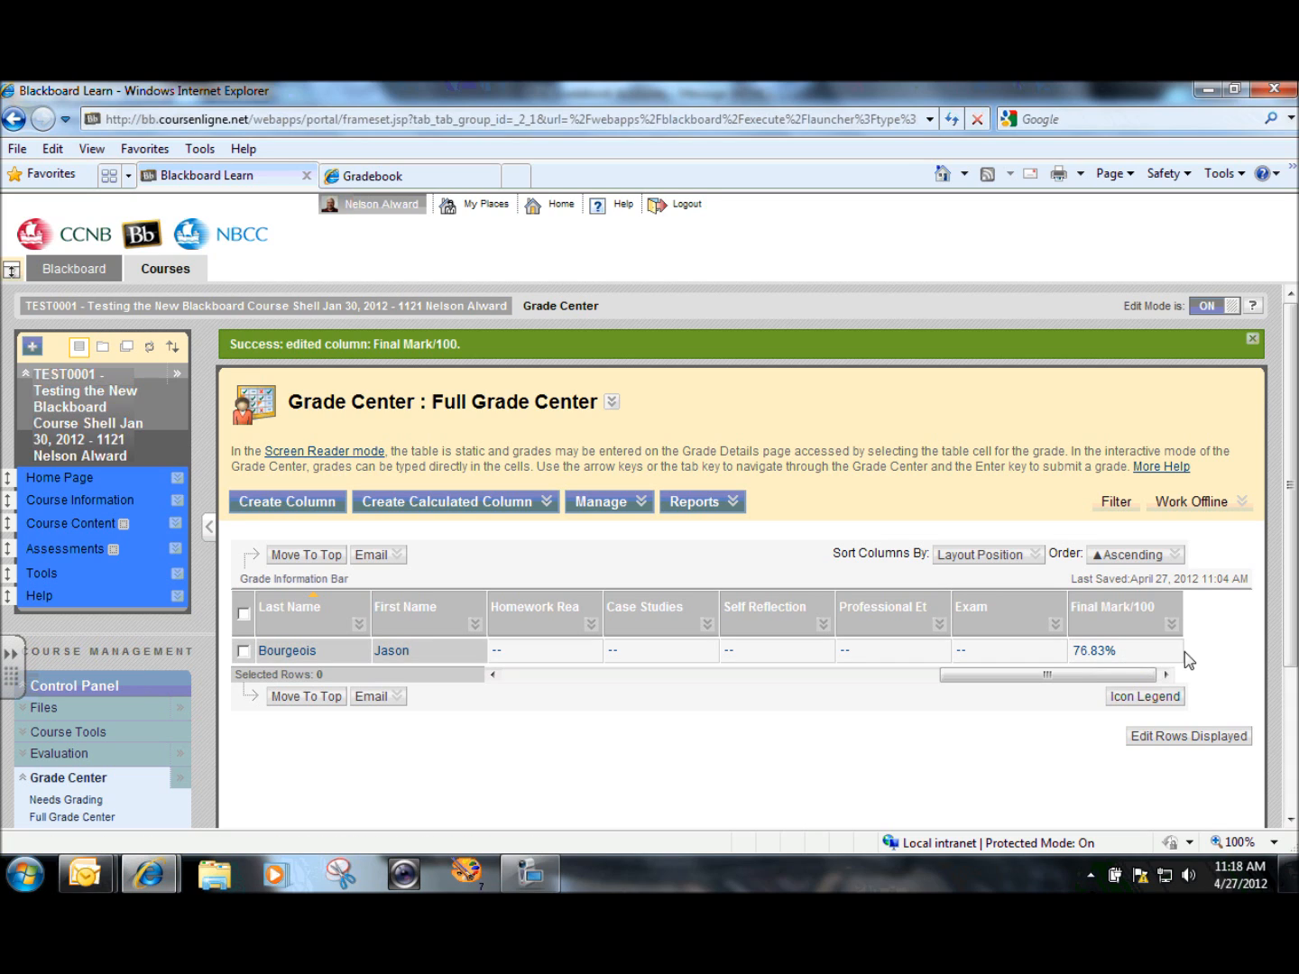
left_click(1171, 623)
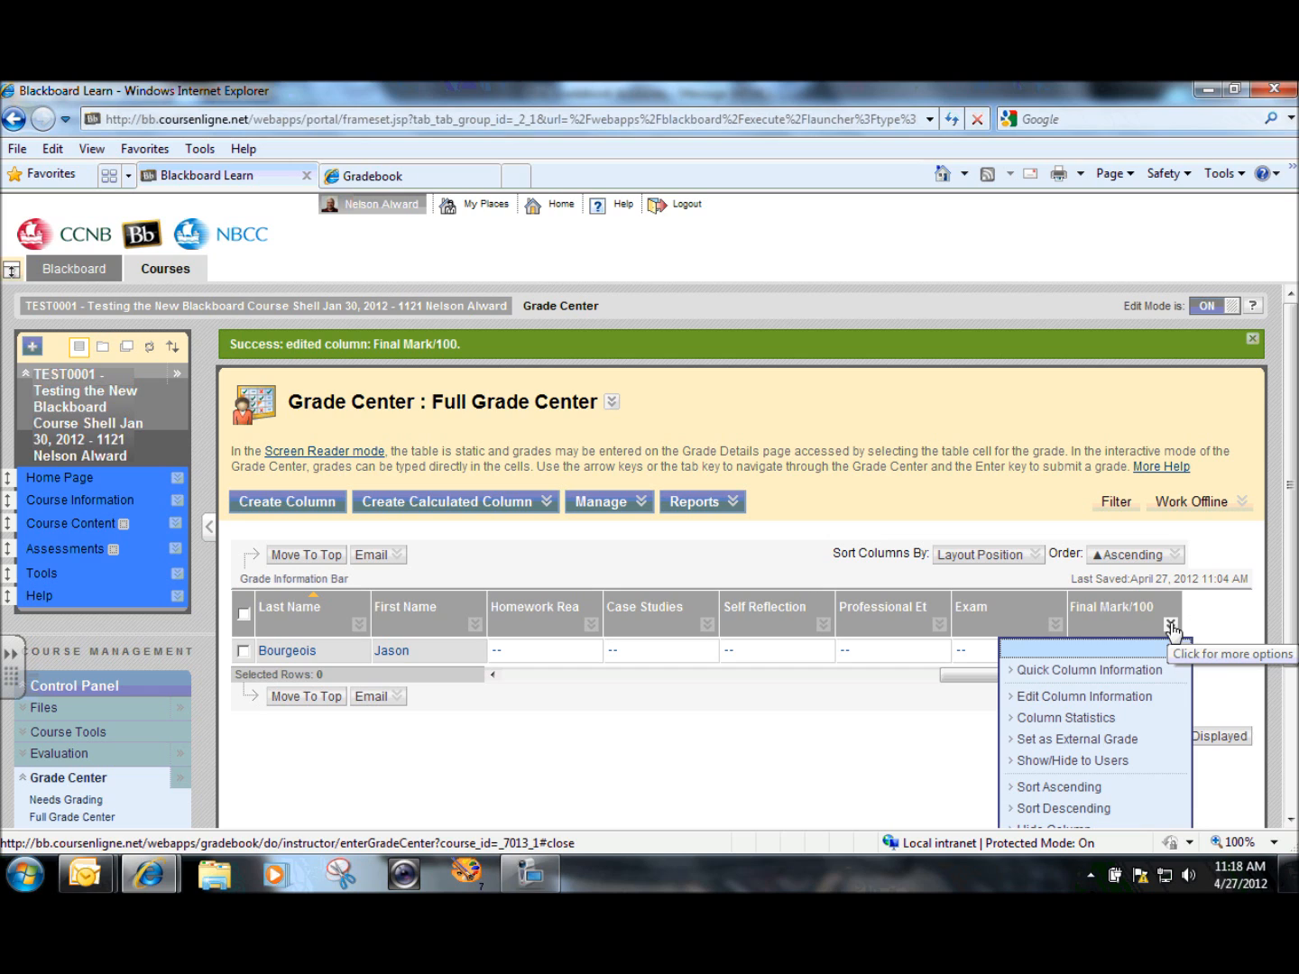
left_click(1110, 696)
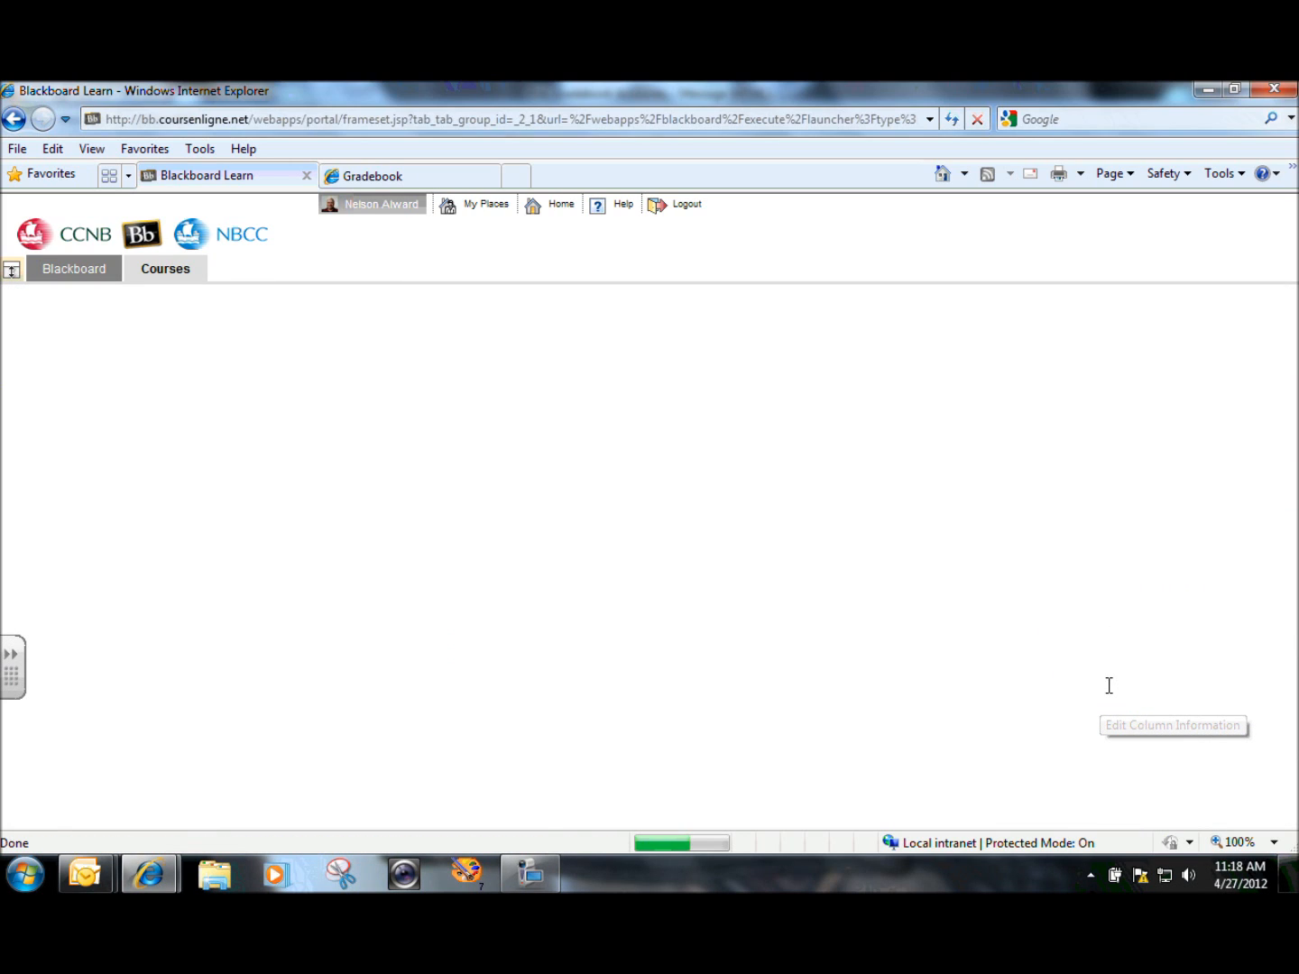
scroll(1290, 450, "down", 5)
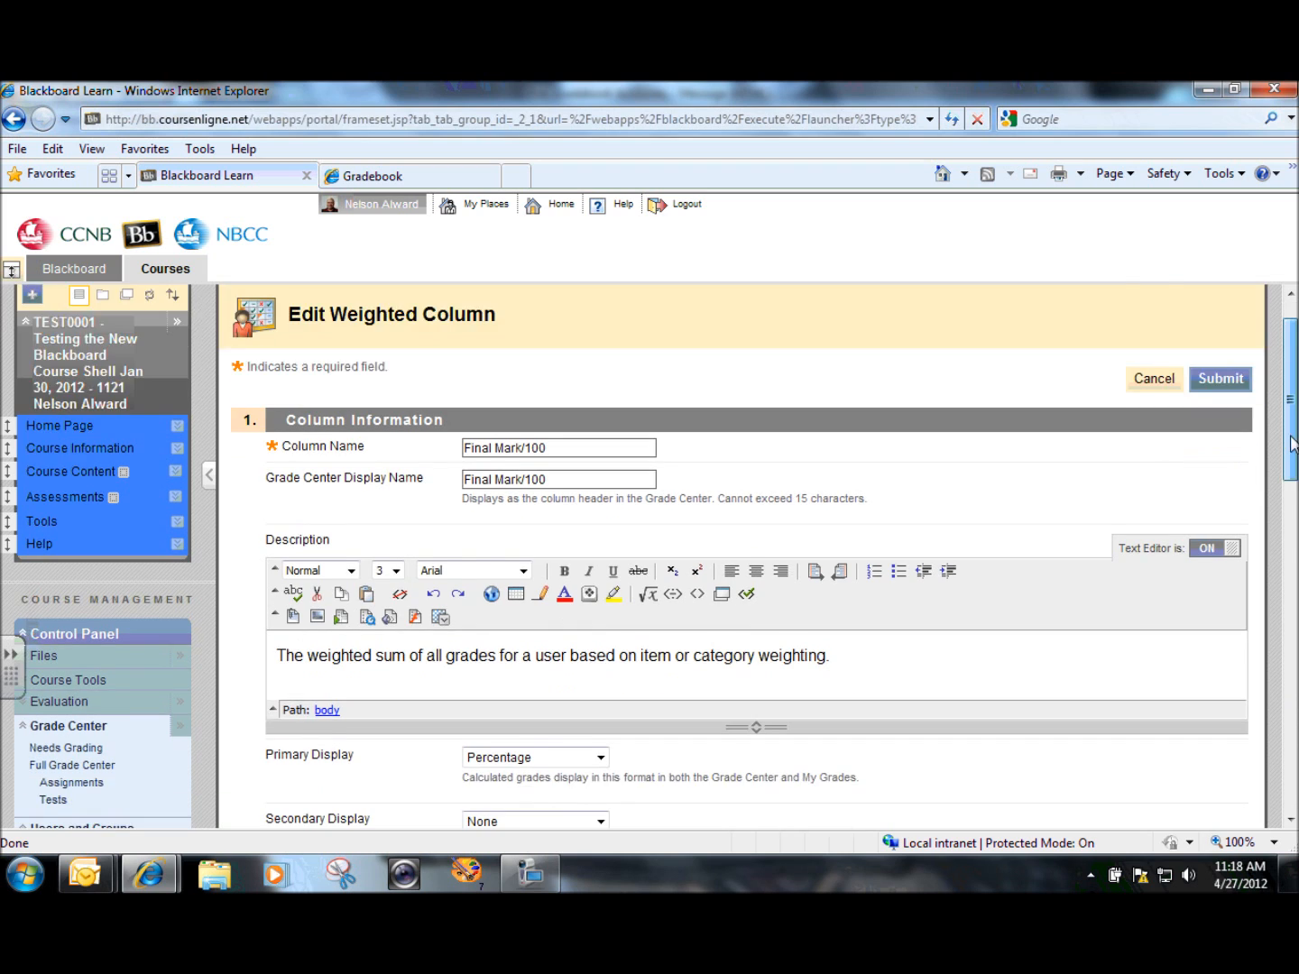
scroll(656, 557, "down", 5)
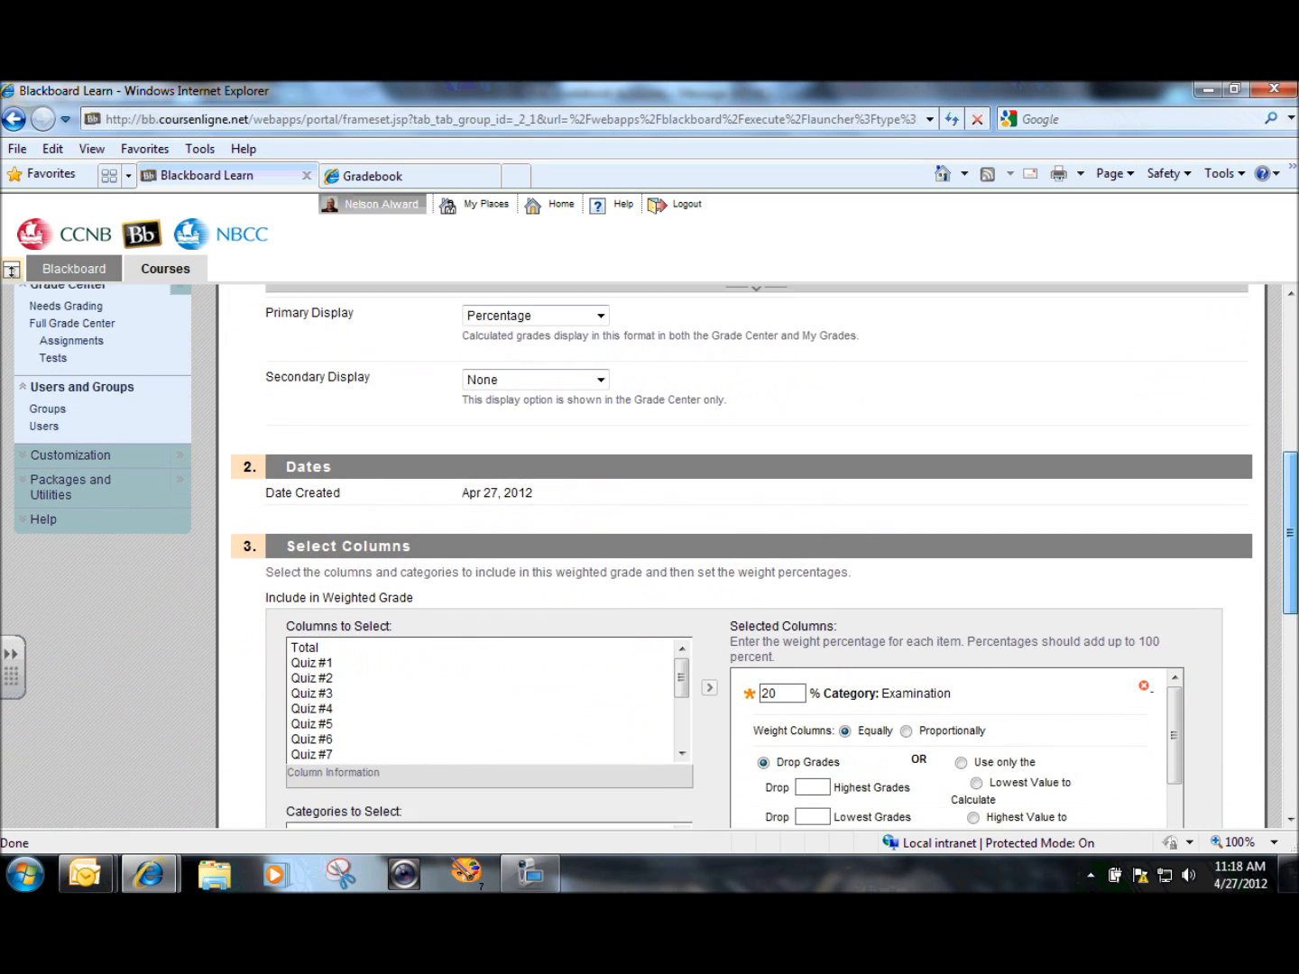
scroll(930, 718, "down", 3)
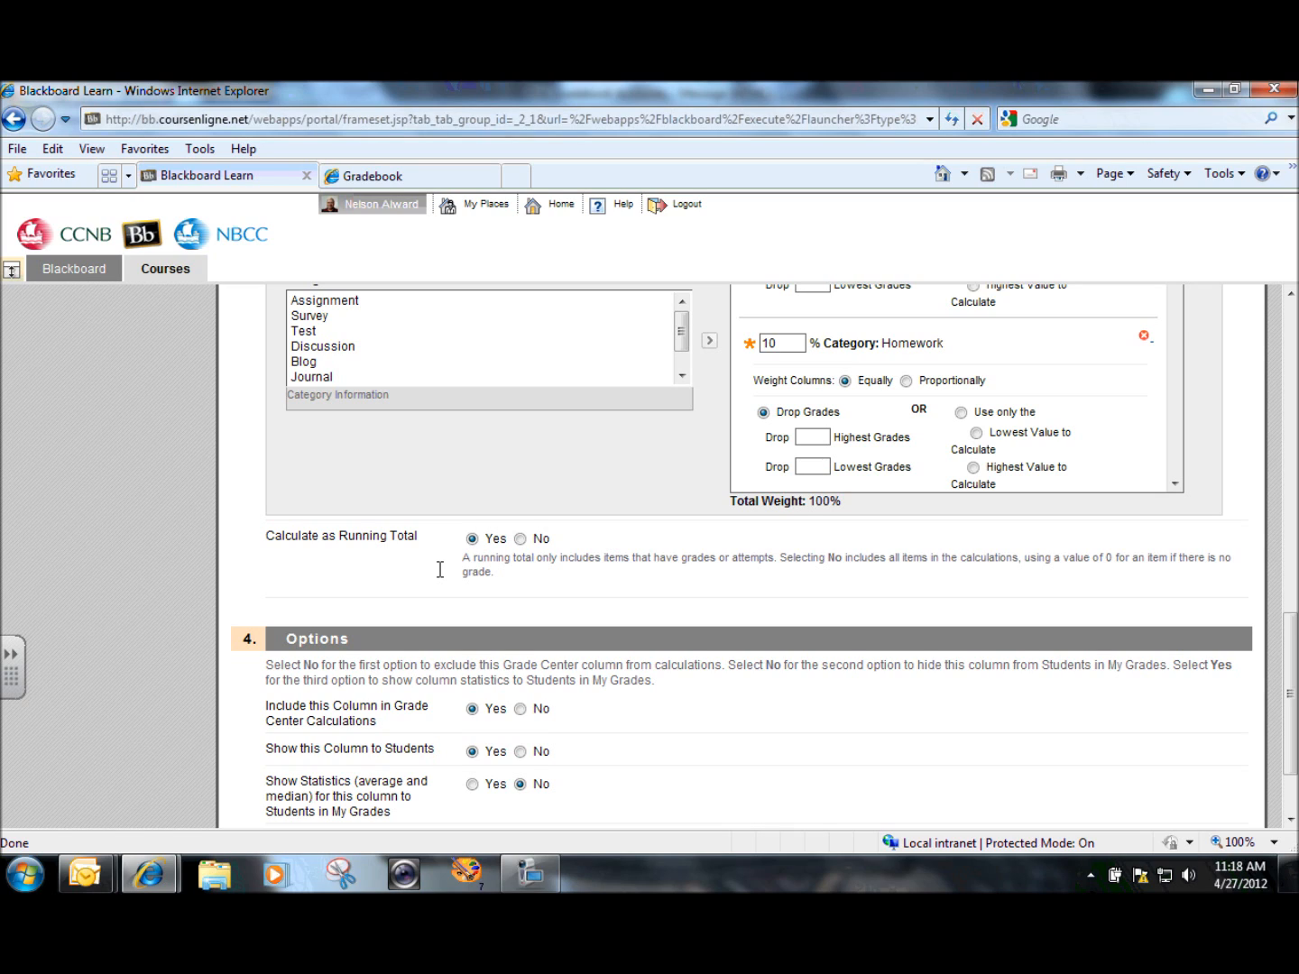
left_click(522, 540)
scroll(1278, 667, "down", 3)
left_click(1220, 789)
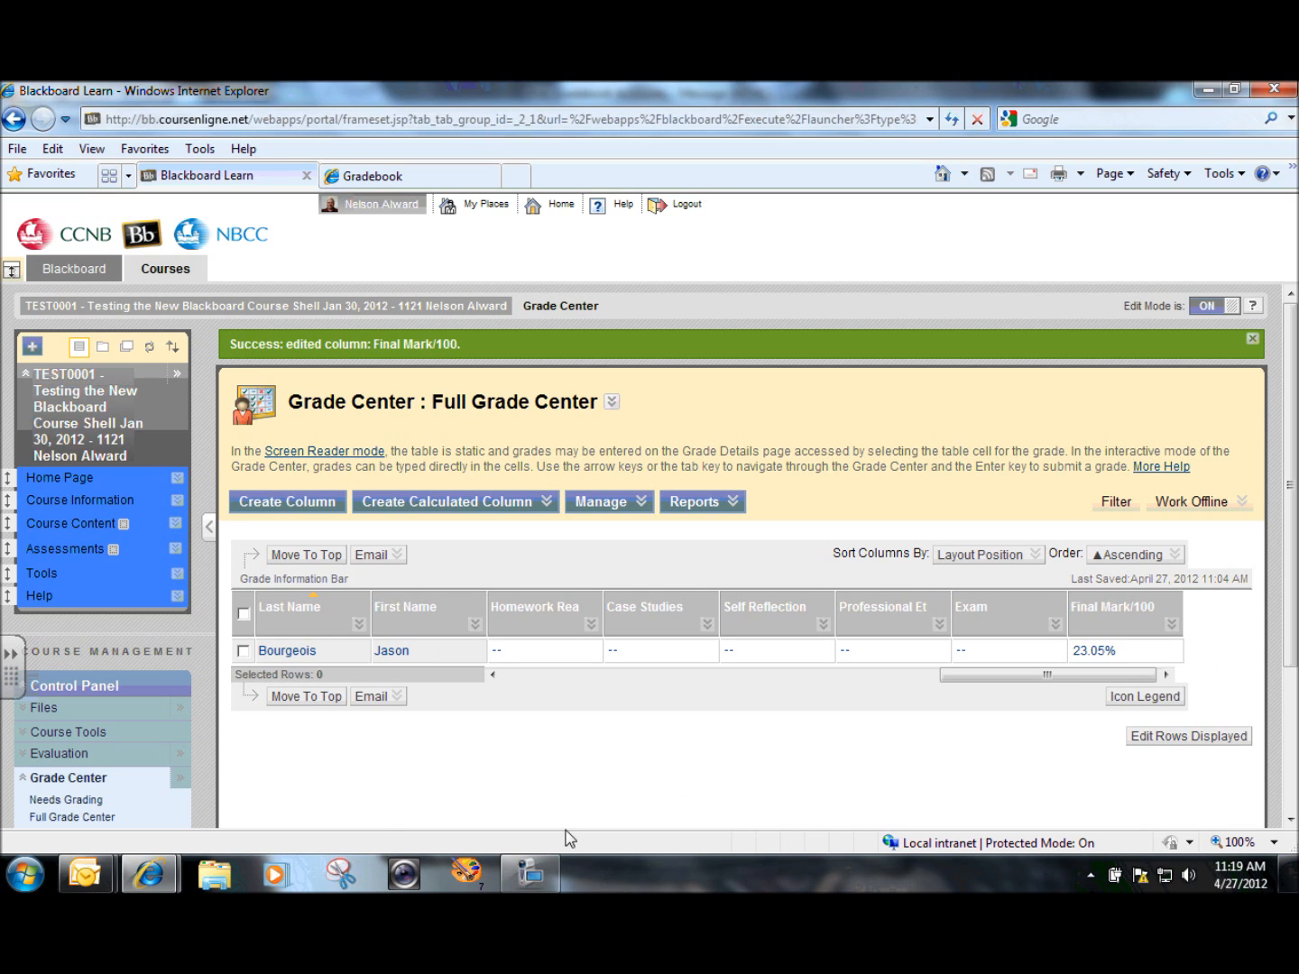
Switch to the Oracle Gradebook and check the first student's current overall grade under Cumulative Grades.
mouse_move(145, 883)
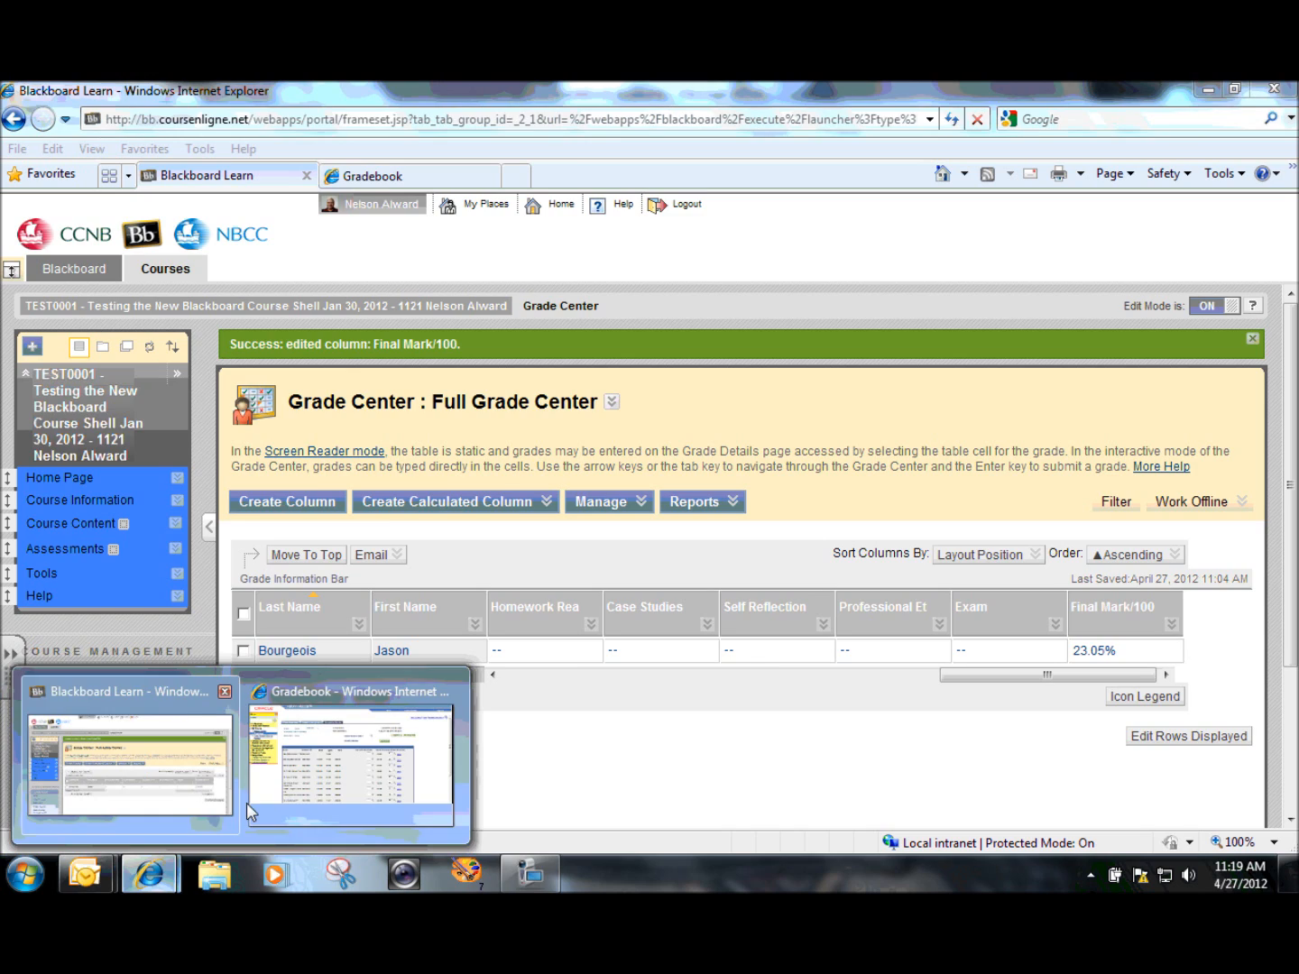
left_click(343, 749)
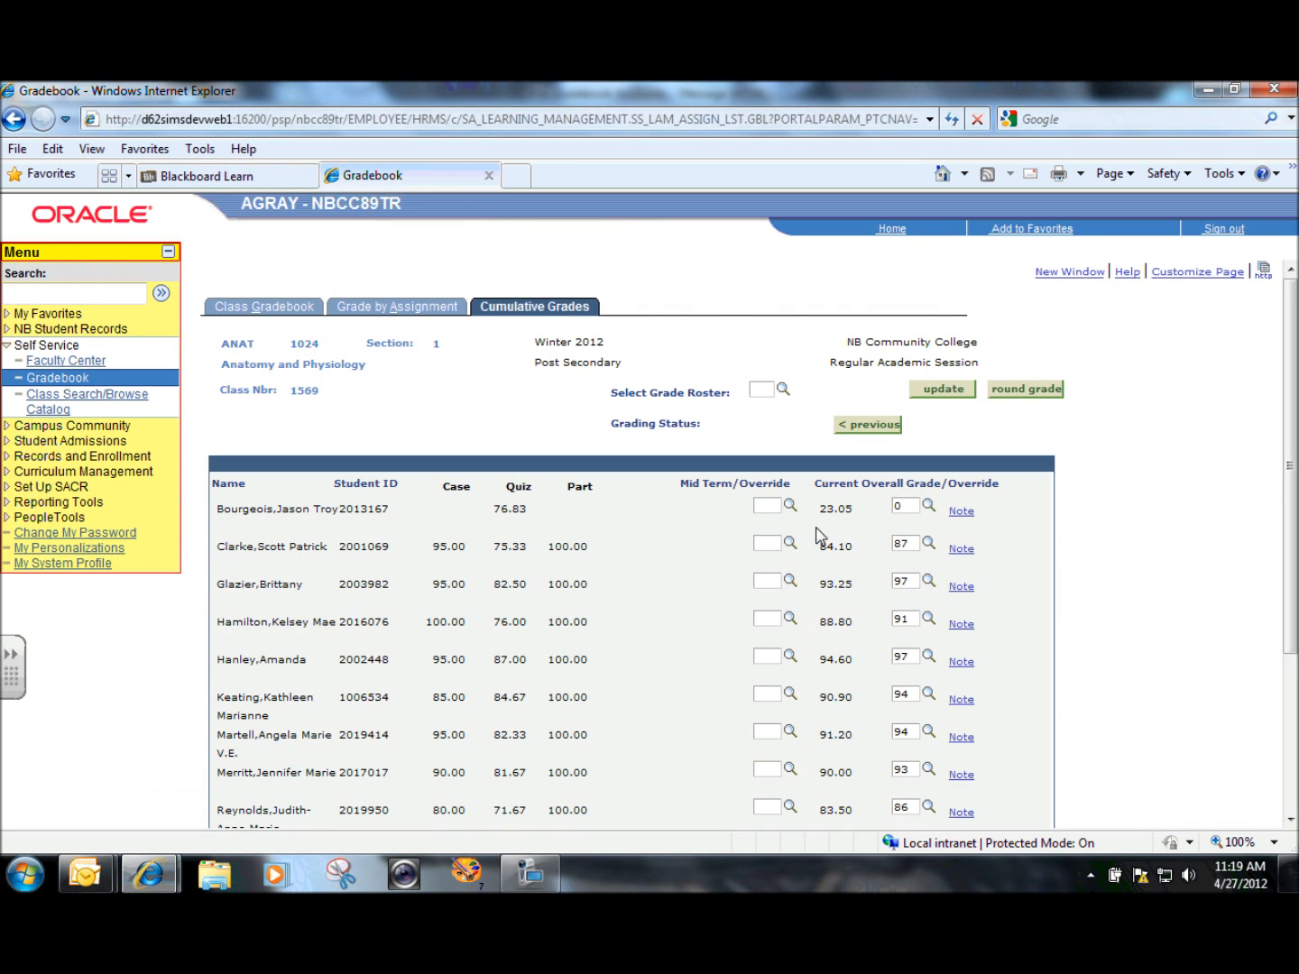
left_click_drag(823, 509, 863, 502)
left_click(1116, 504)
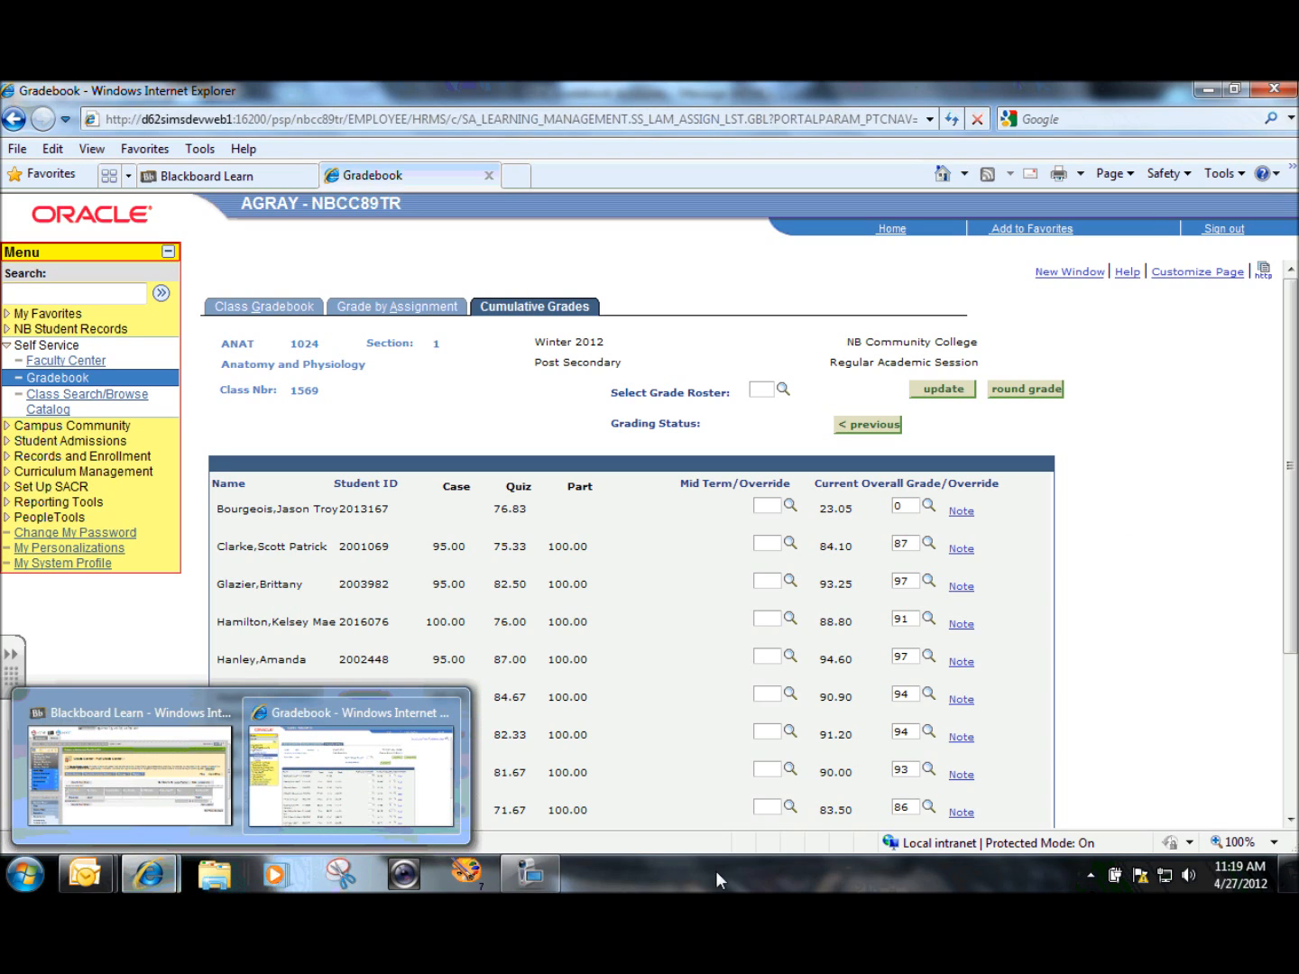
left_click(552, 872)
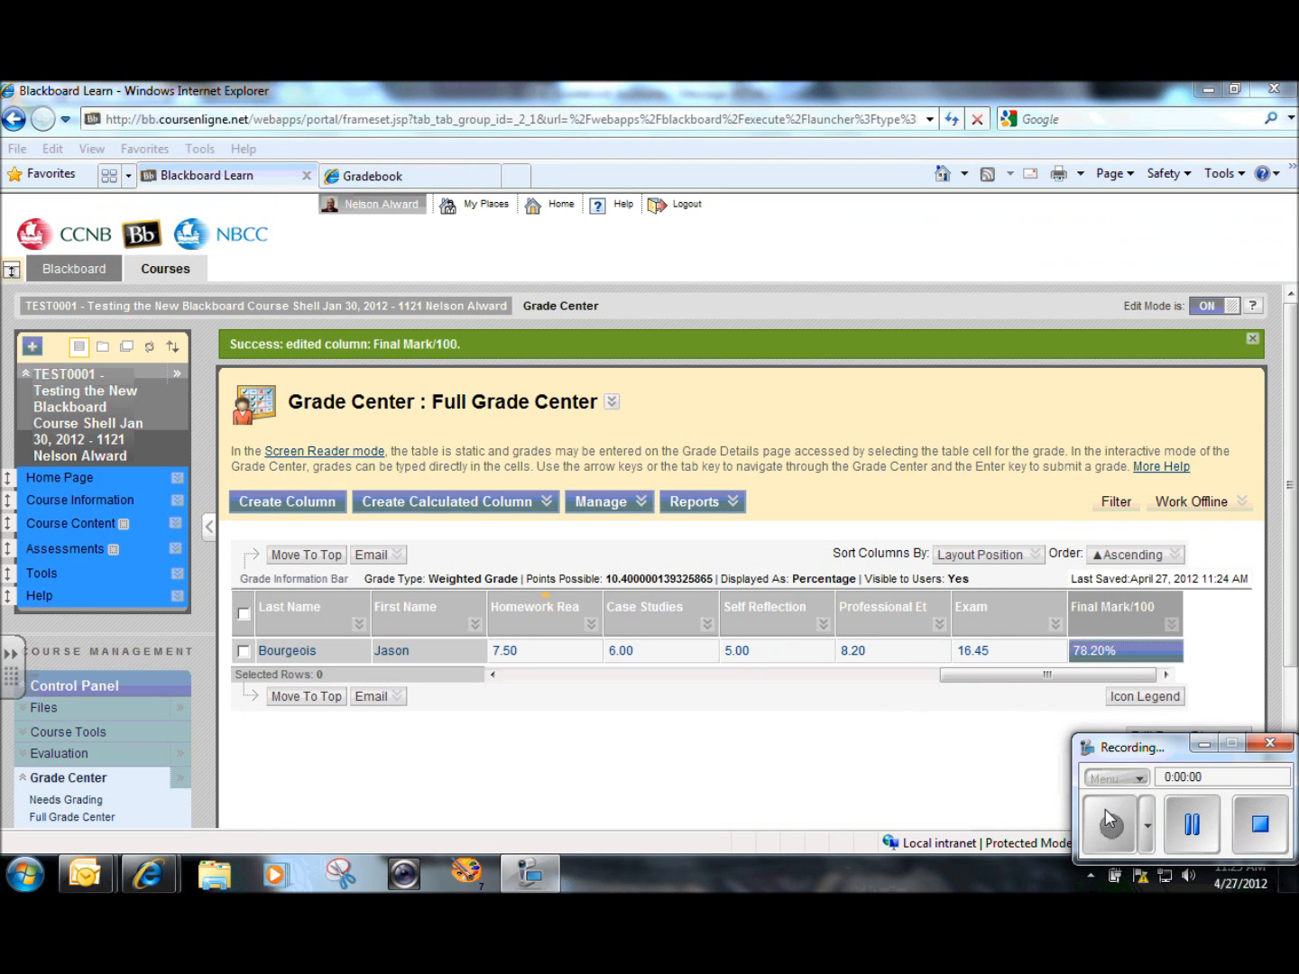
Examine the student's assessment marks from Quiz Total through Final Mark/100 in the Blackboard Grade Center.
left_click(1203, 743)
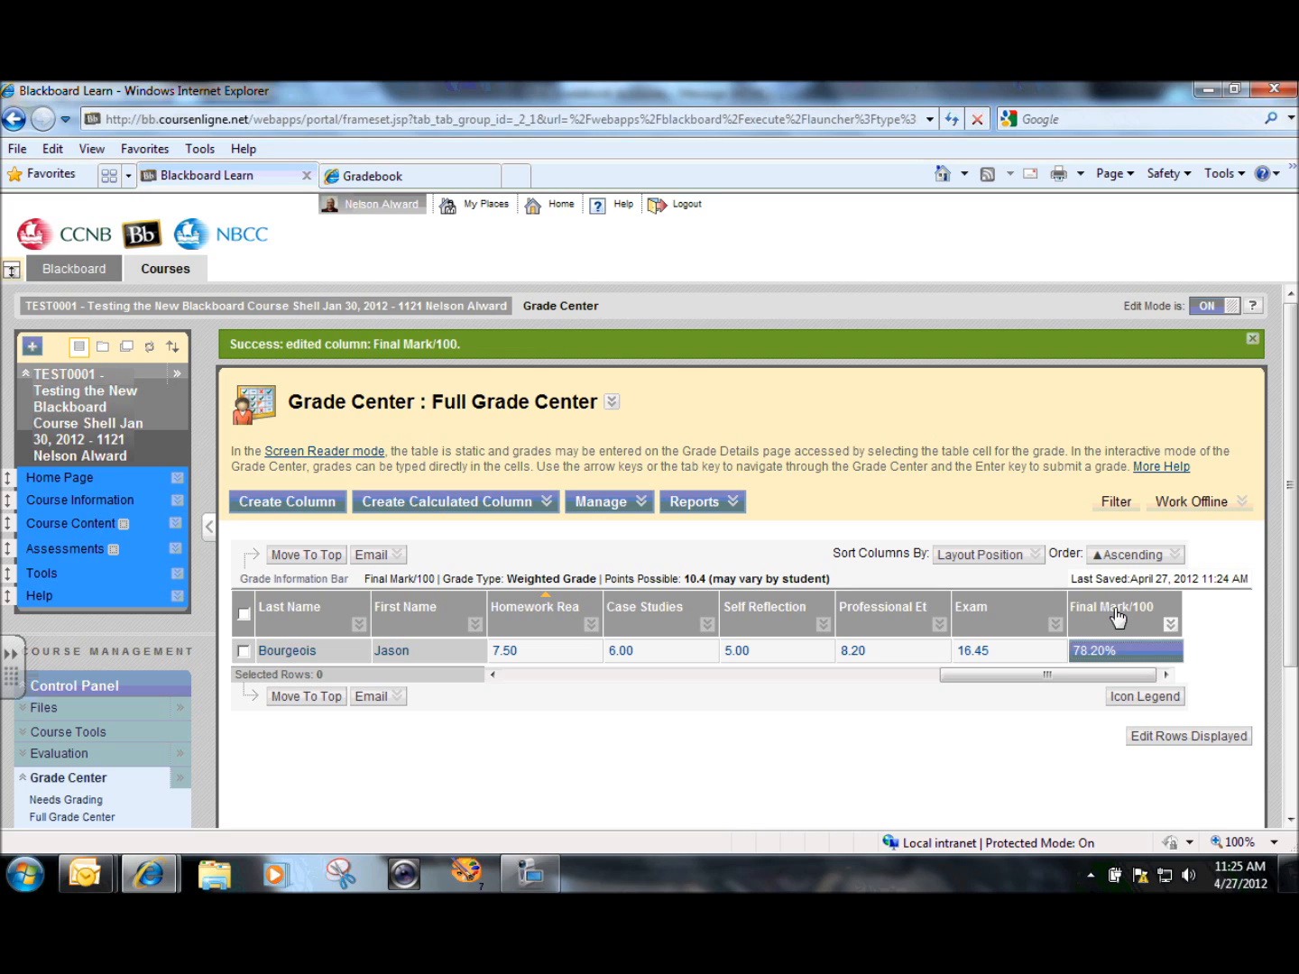
left_click_drag(1096, 672, 1037, 696)
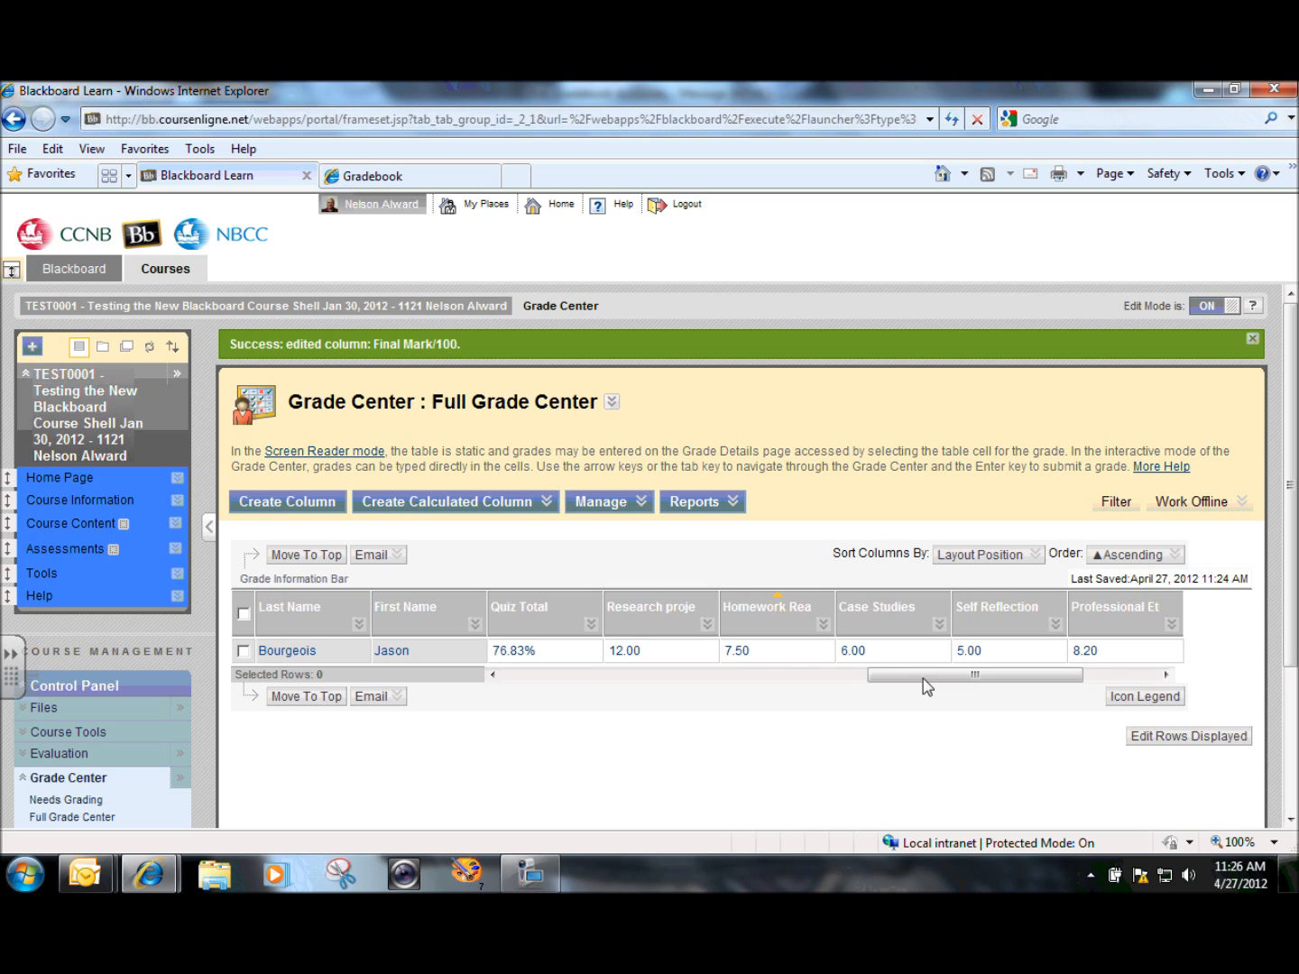
left_click_drag(922, 677, 1116, 702)
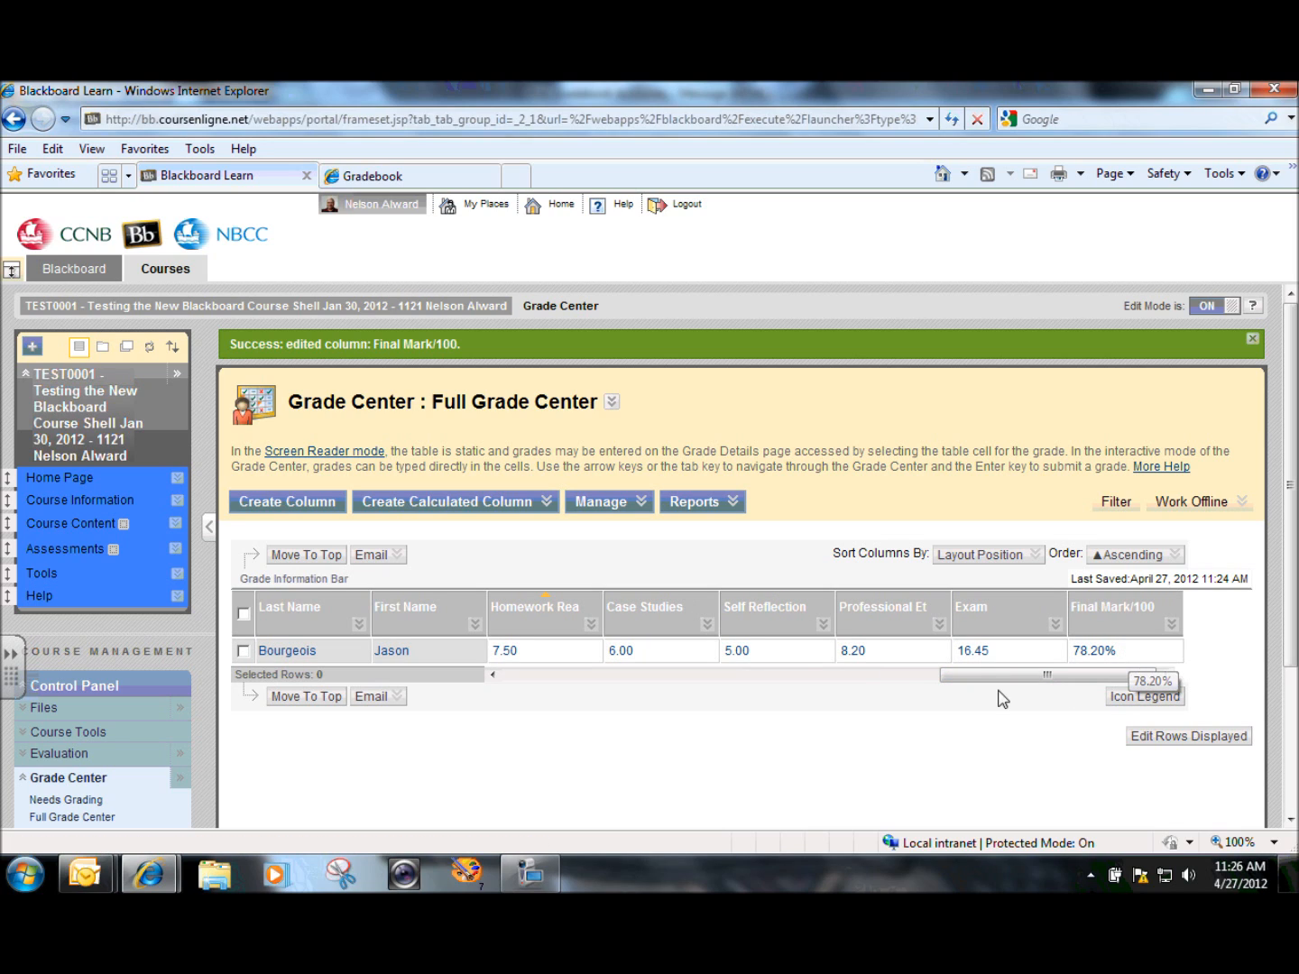
Return to the Oracle Gradebook's cumulative grades to compare the first student's overall grade with the Blackboard final mark.
left_click(176, 865)
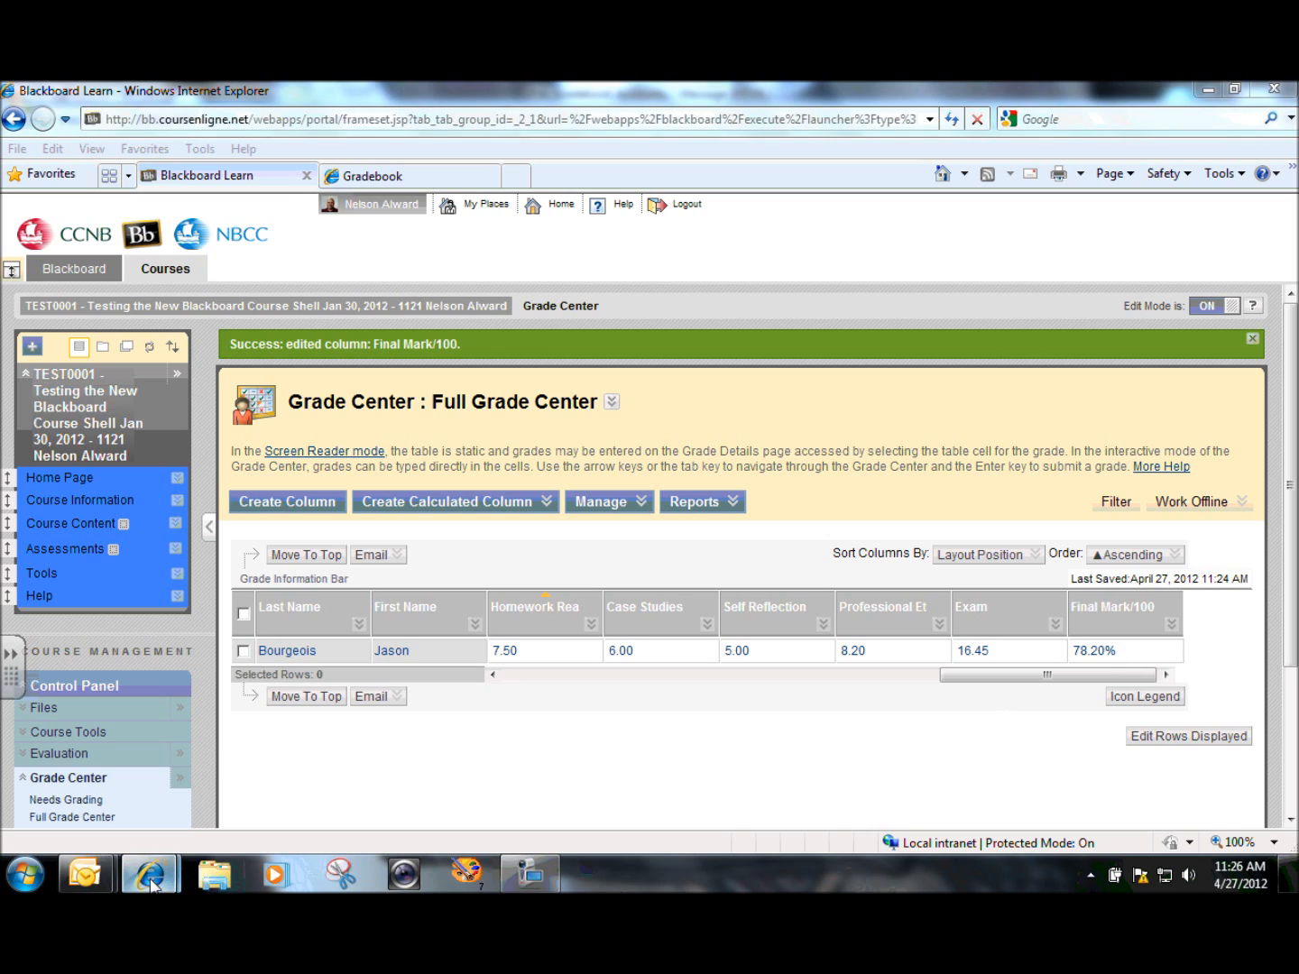
left_click(349, 691)
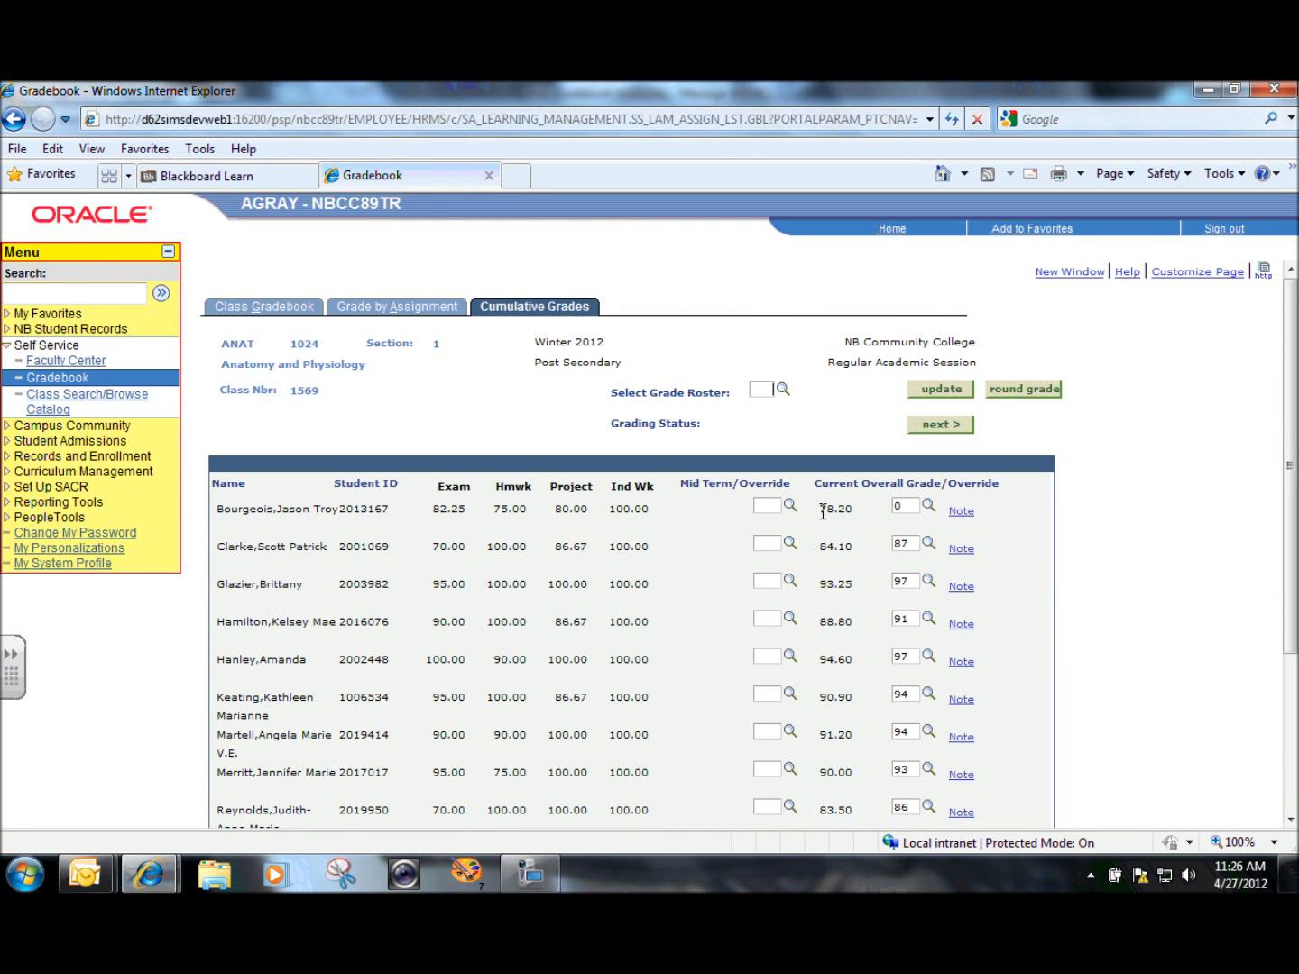
left_click_drag(820, 511, 874, 500)
left_click(867, 509)
left_click(531, 861)
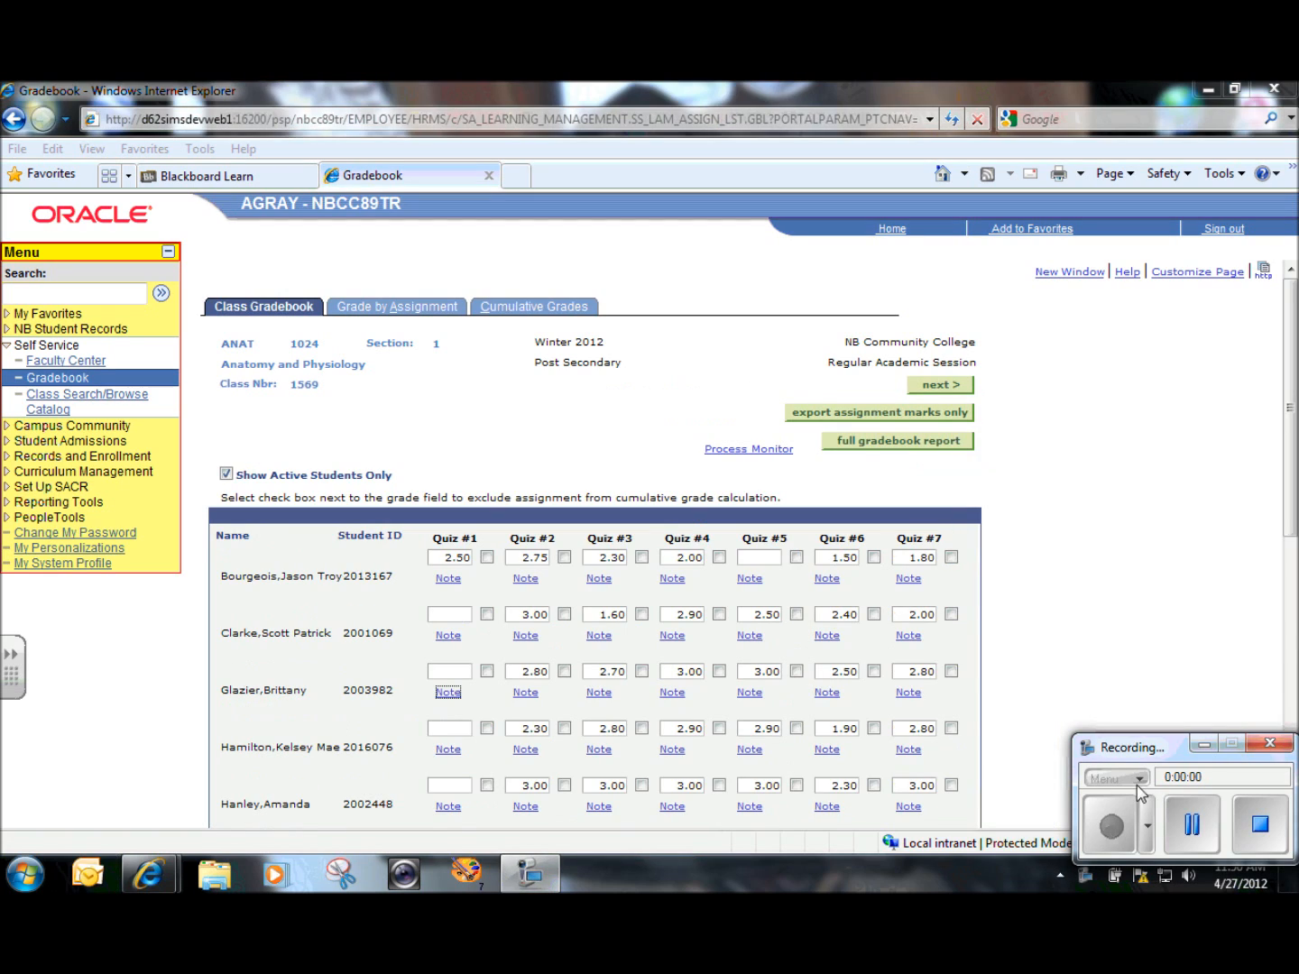
Check the first student's Quiz #5 entry in the Oracle class gradebook and open the cumulative grades.
left_click(1208, 824)
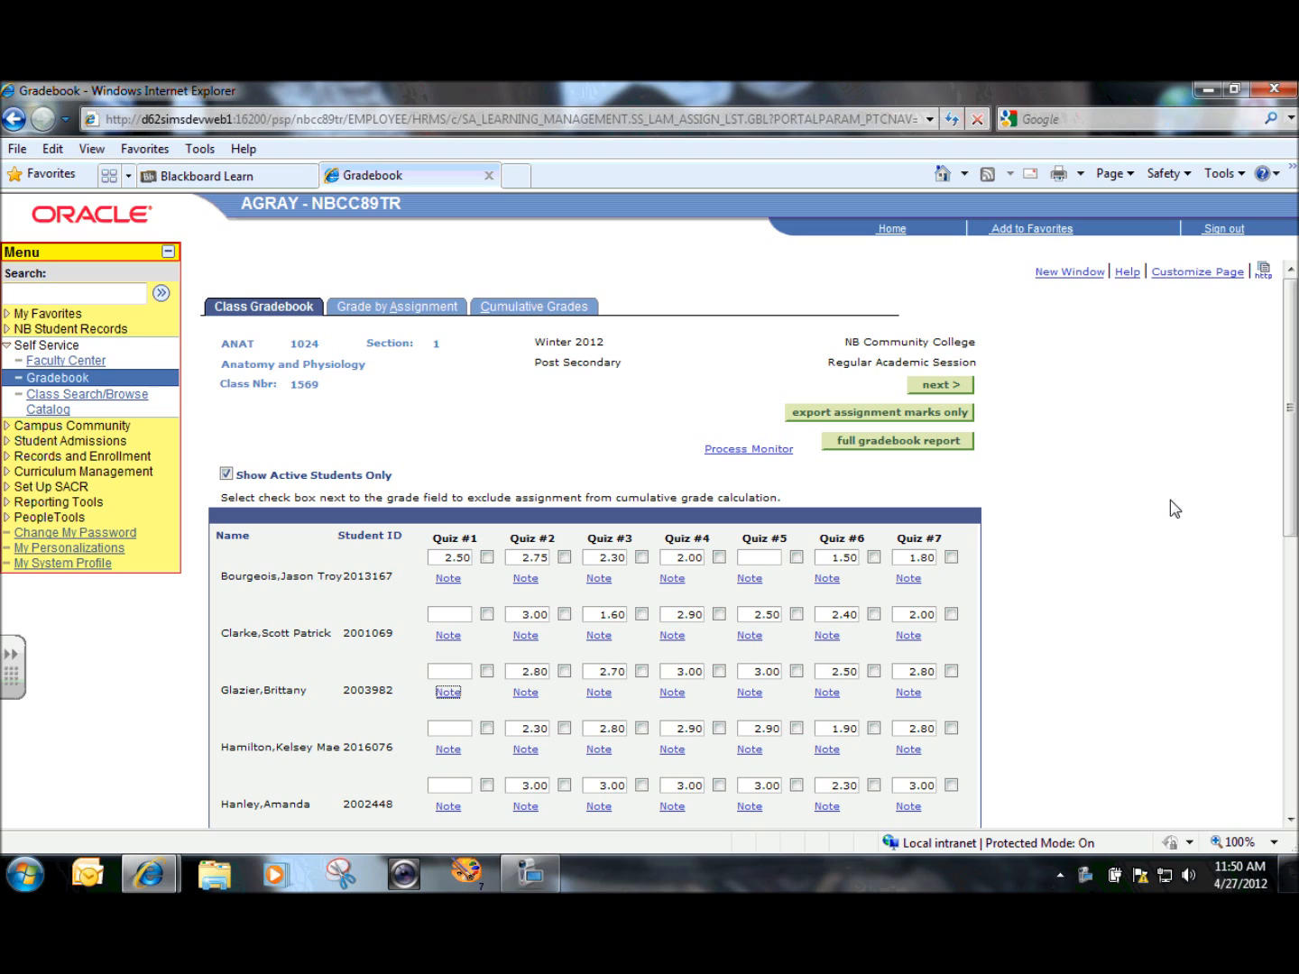
left_click(751, 559)
left_click(544, 309)
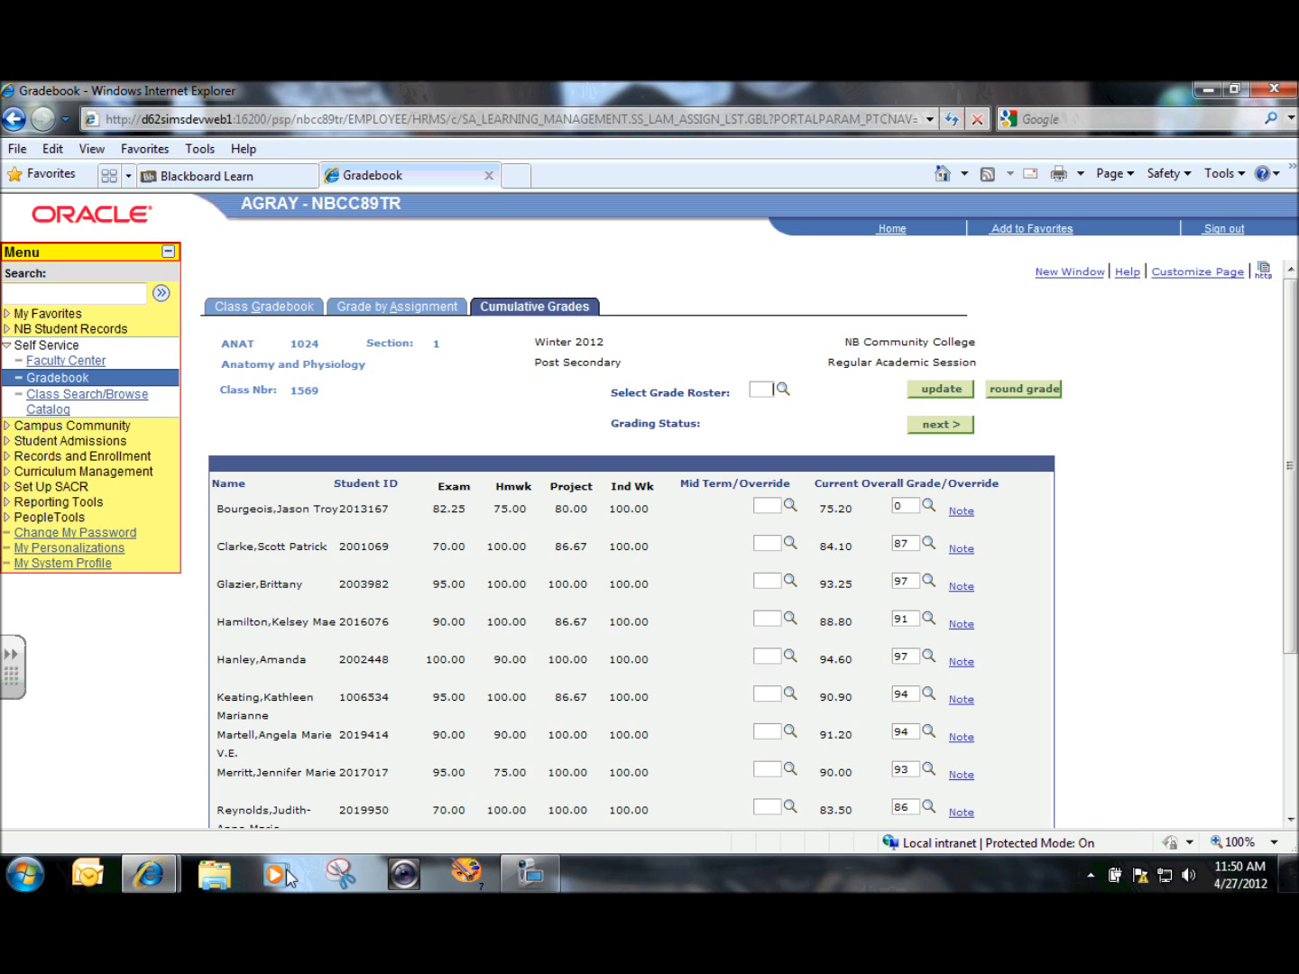
Review the student's Blackboard Grade Center marks from Quiz #1 through Final Mark/100 and compare the final mark with the Oracle Gradebook's cumulative grade.
left_click(134, 700)
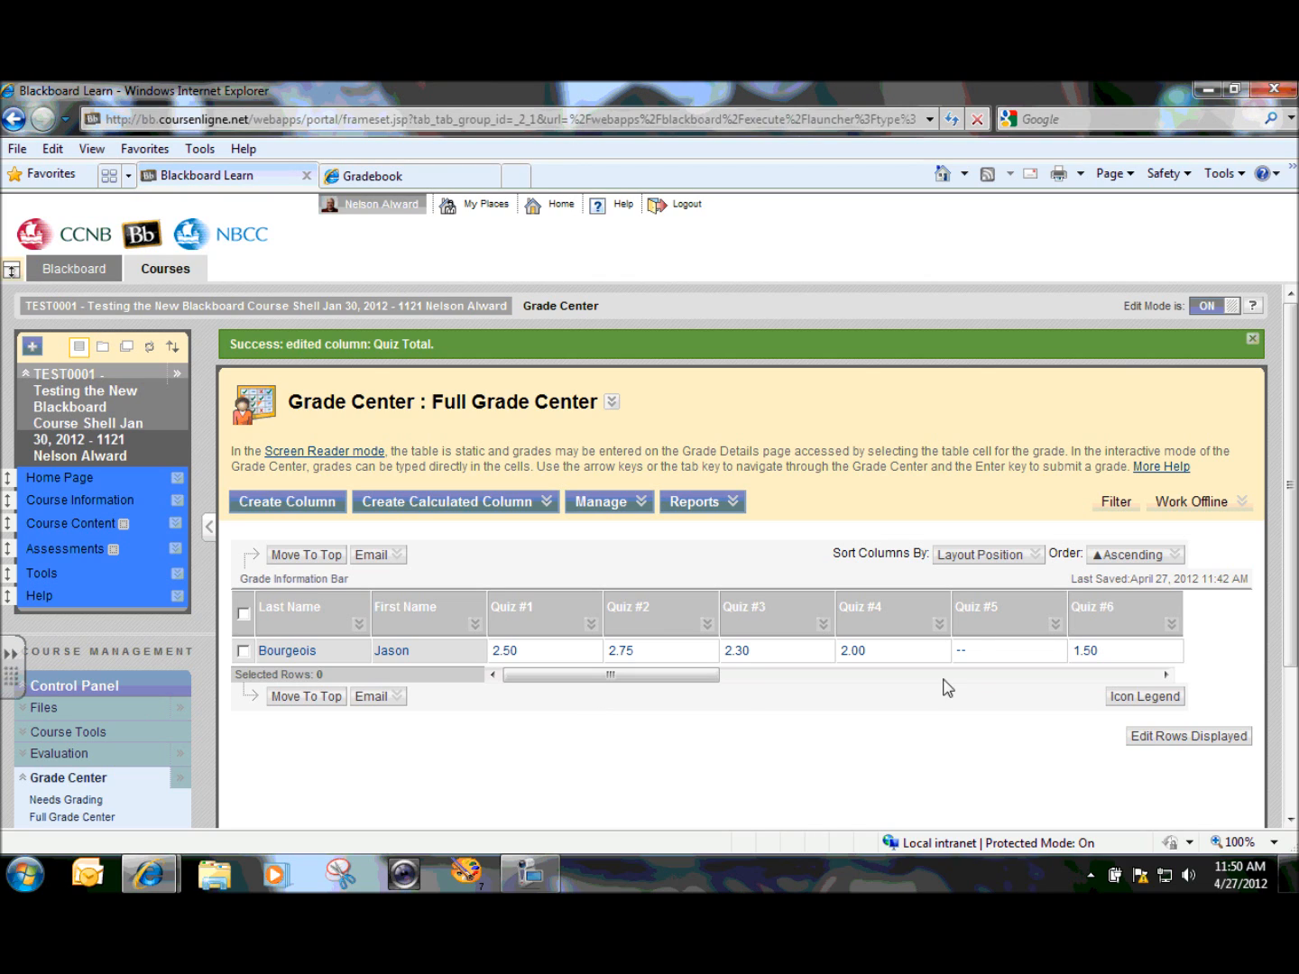
mouse_move(977, 666)
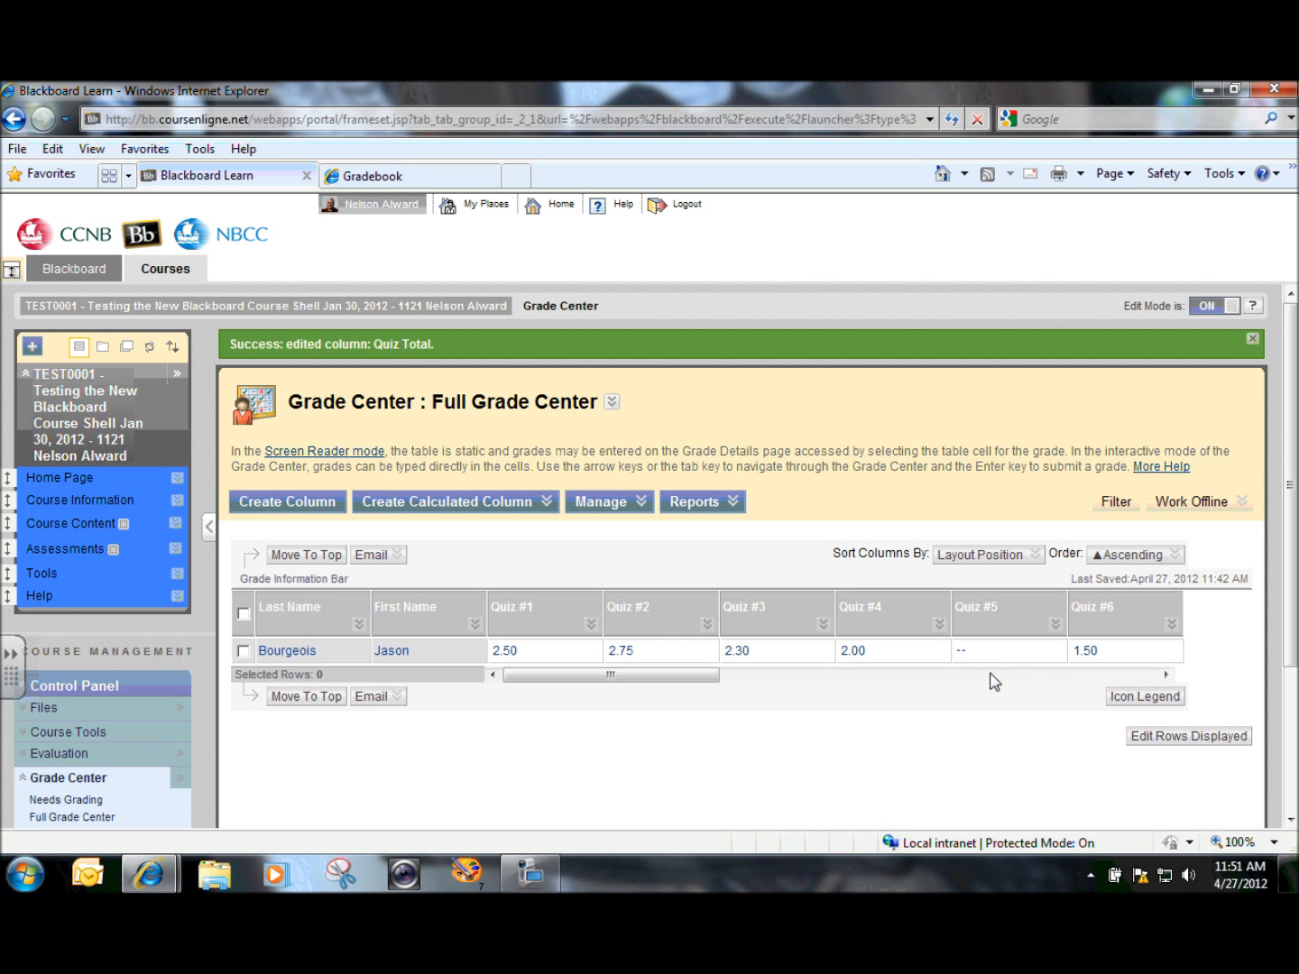
left_click(1165, 675)
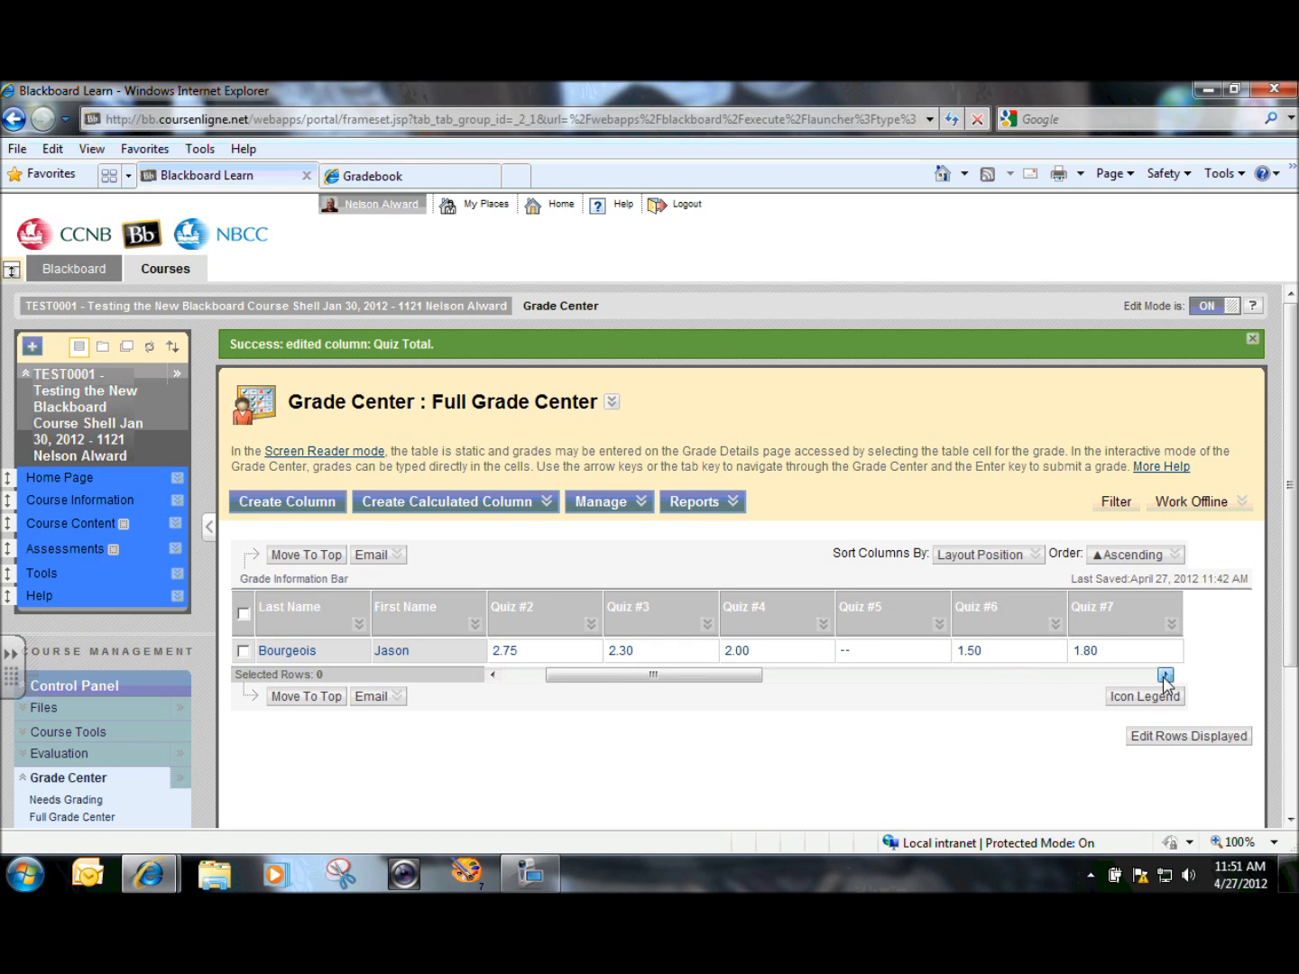
left_click(1165, 674)
left_click(1165, 675)
left_click(1165, 675)
left_click(1166, 675)
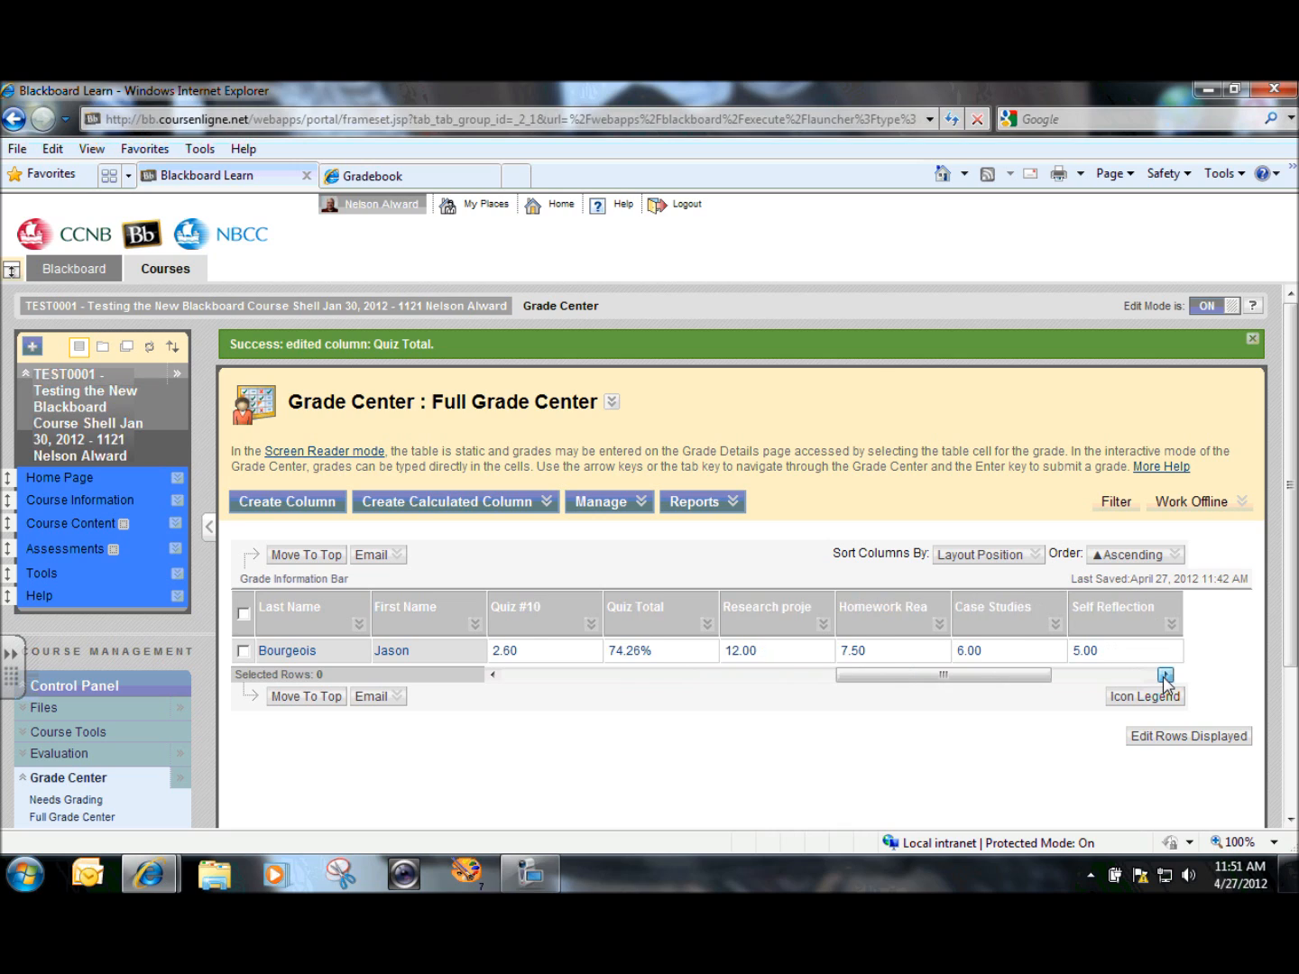
left_click(1165, 674)
left_click(1164, 675)
left_click(1165, 674)
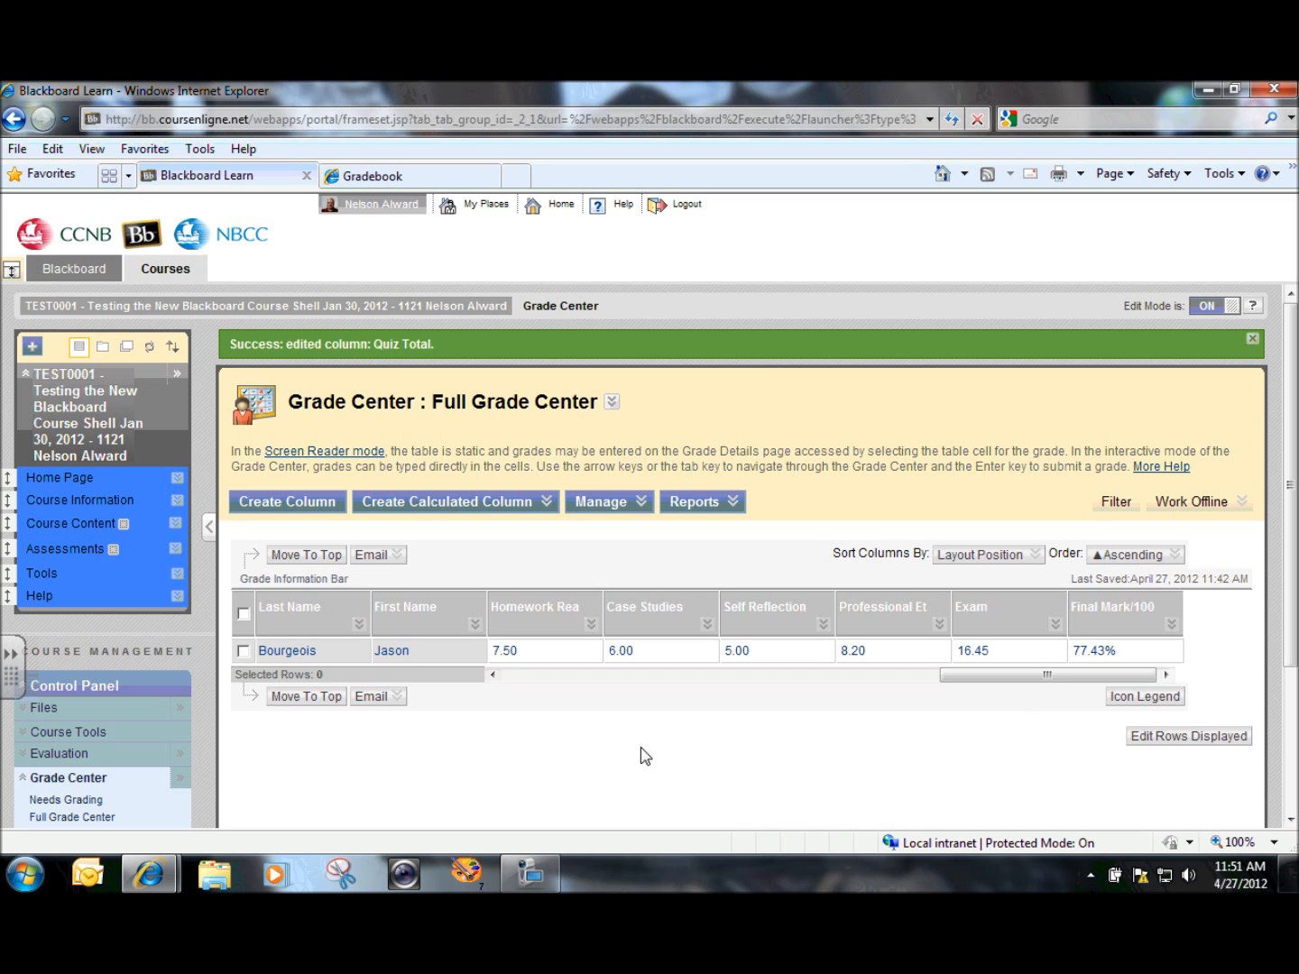
left_click(150, 873)
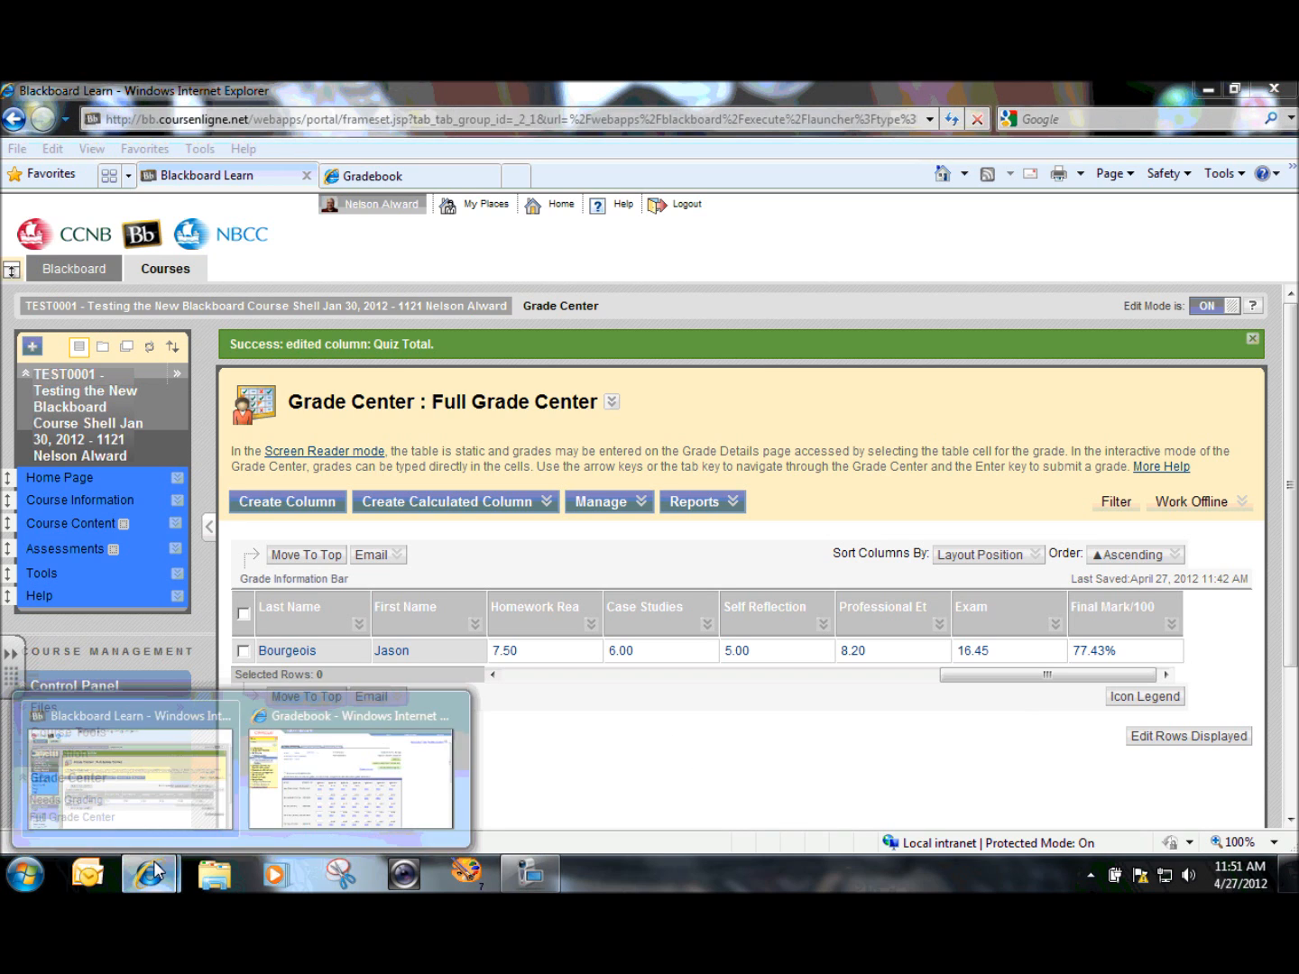
left_click(347, 733)
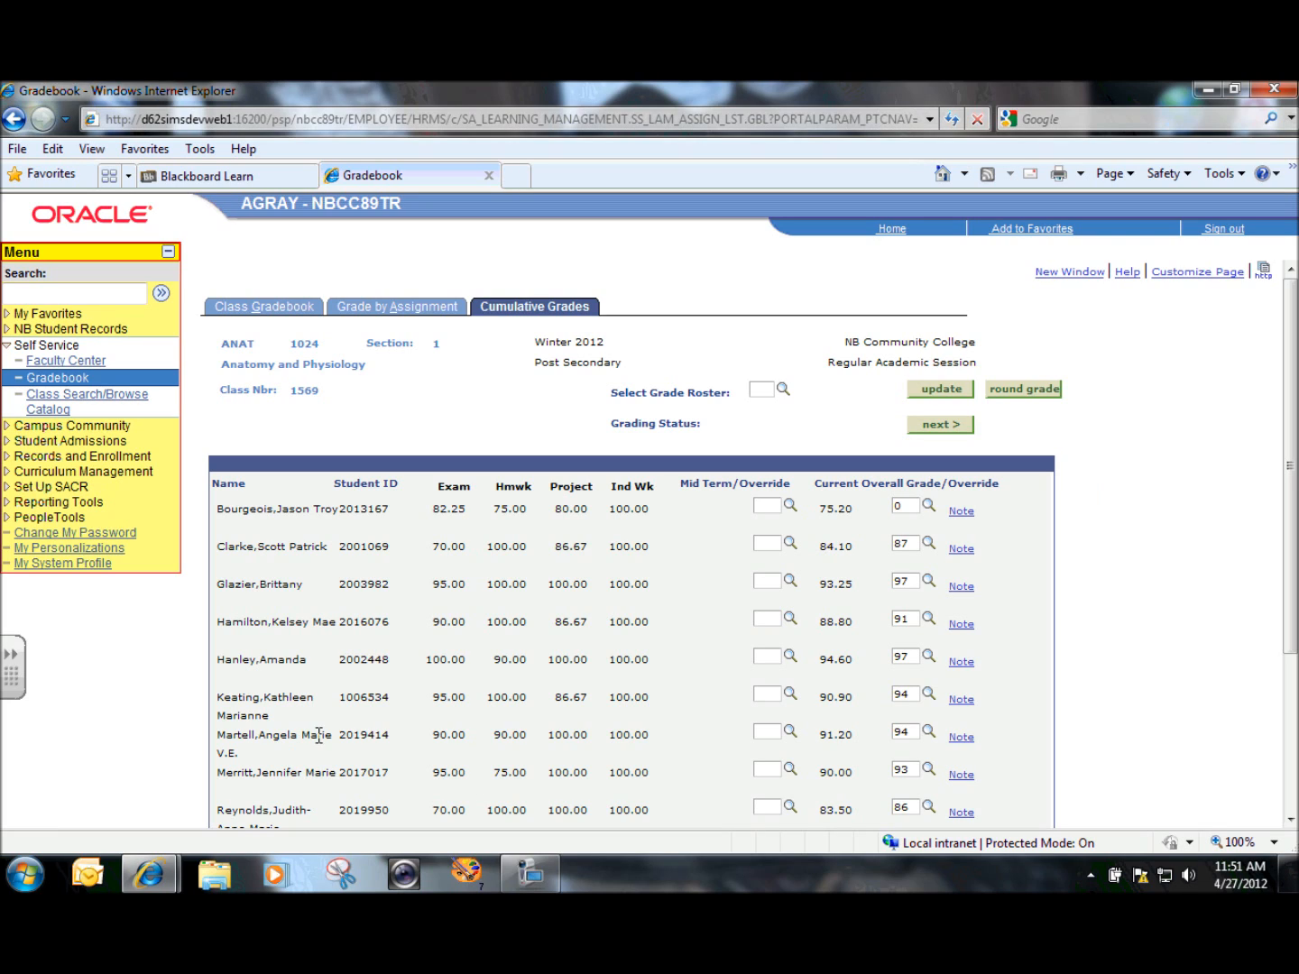
Switch to the Blackboard Grade Center, set Calculate as Running Total to No for the Quiz Total weighted column and submit it.
mouse_move(150, 871)
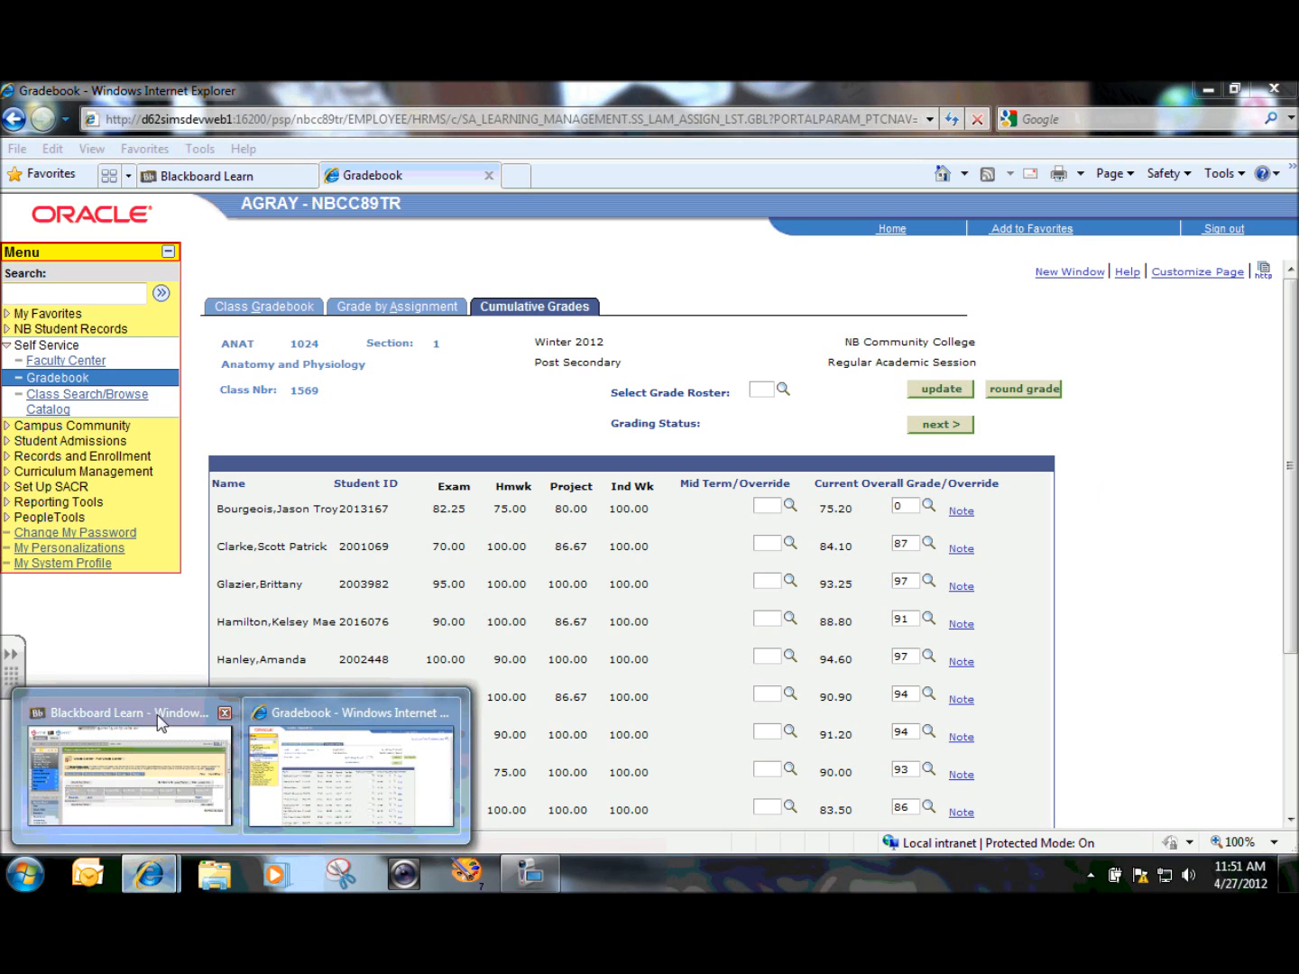
left_click(173, 791)
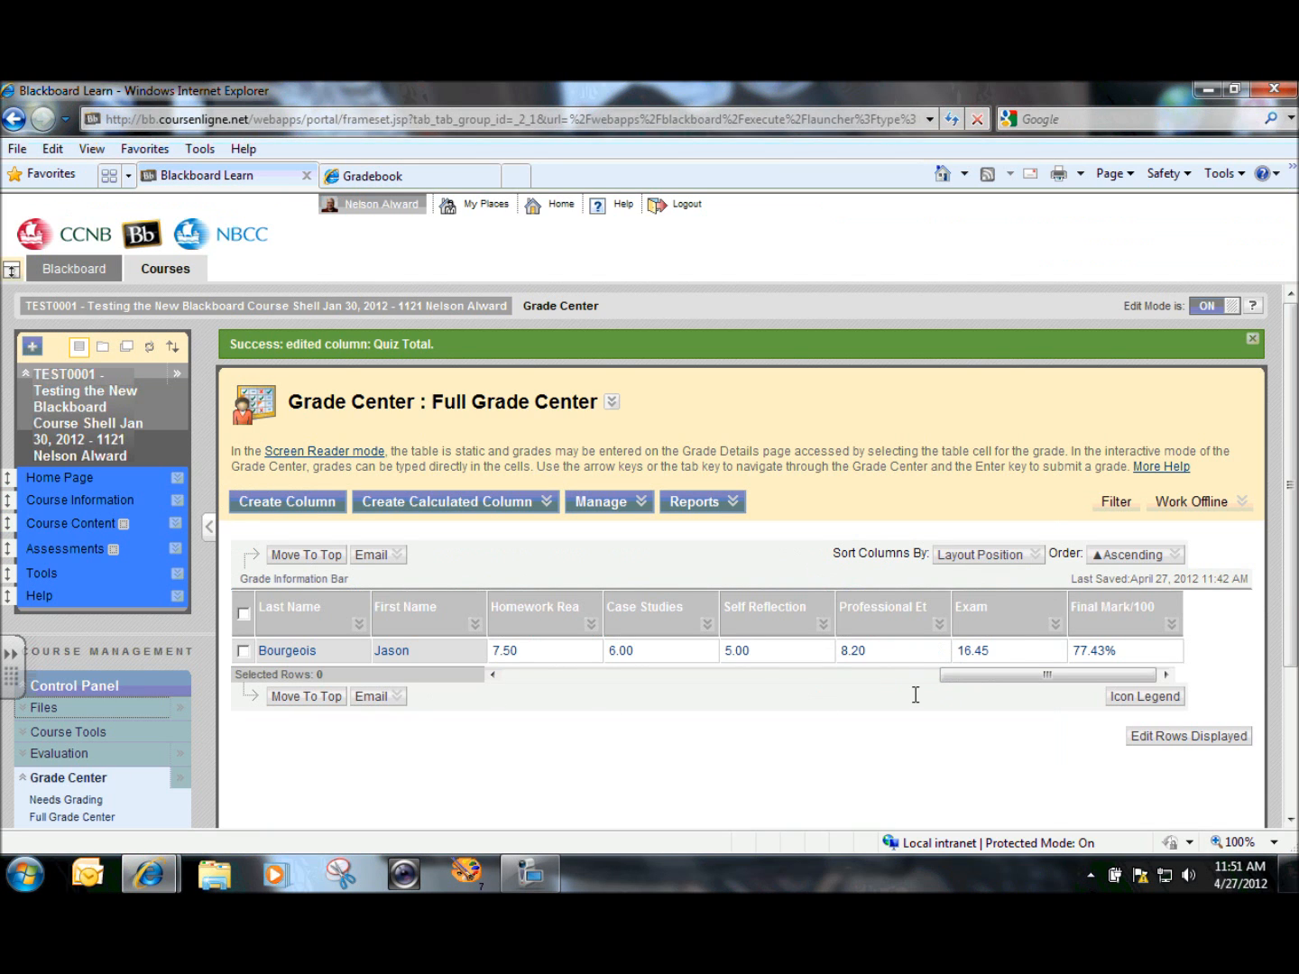
left_click_drag(1010, 680, 848, 677)
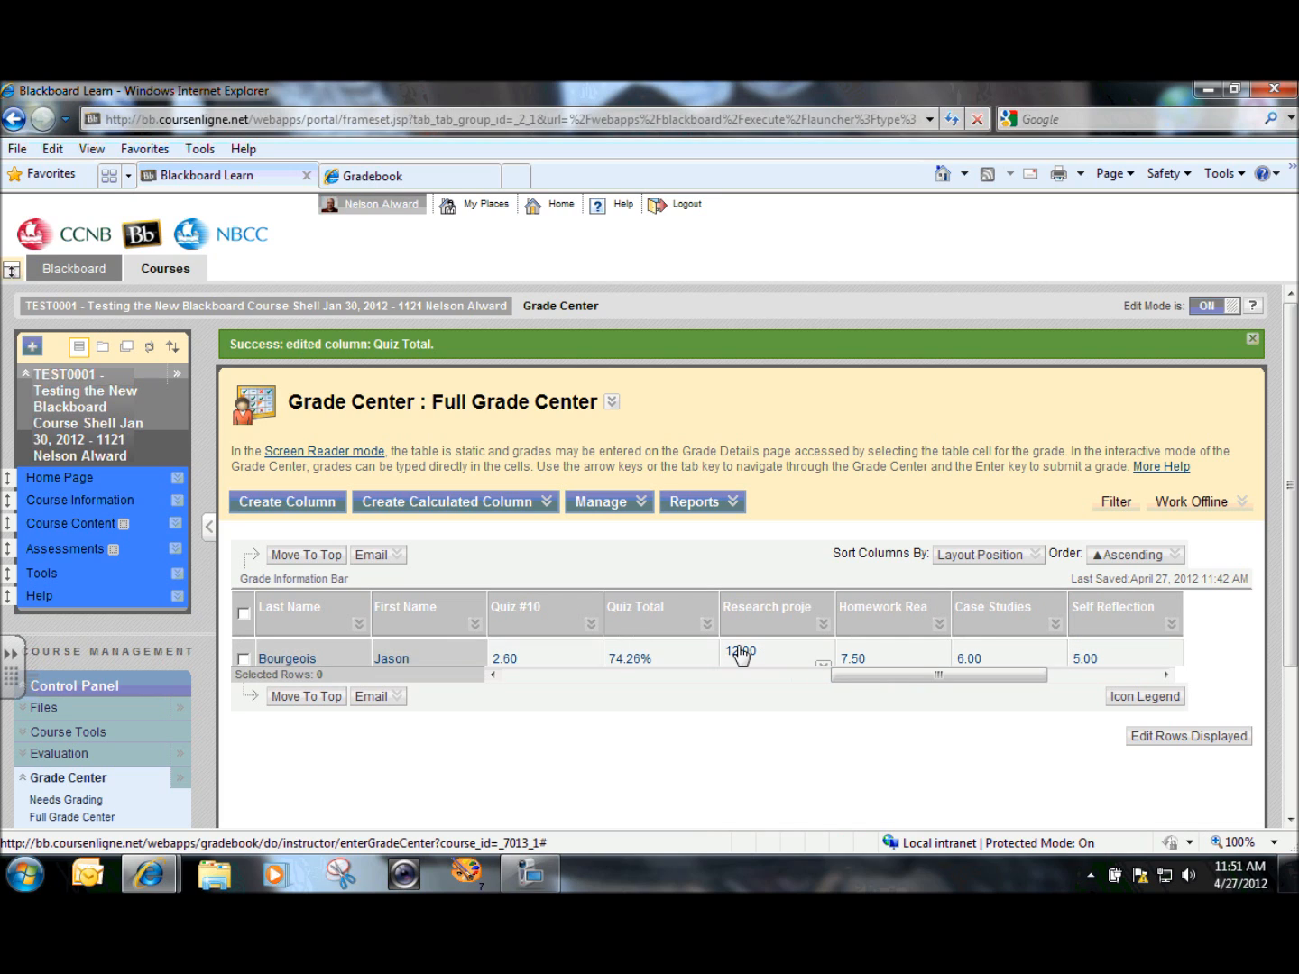
left_click(706, 624)
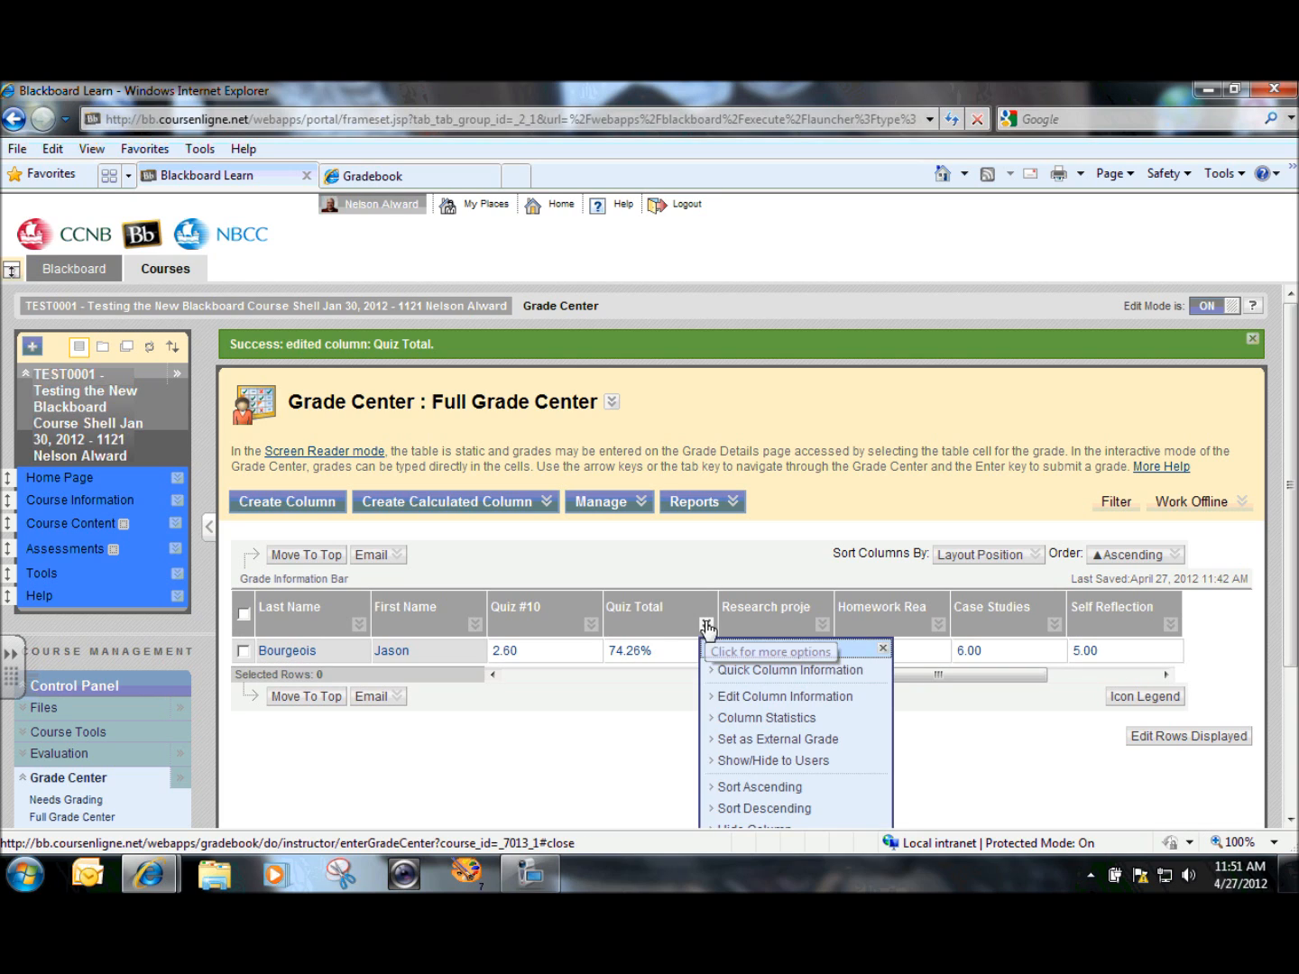
left_click(745, 697)
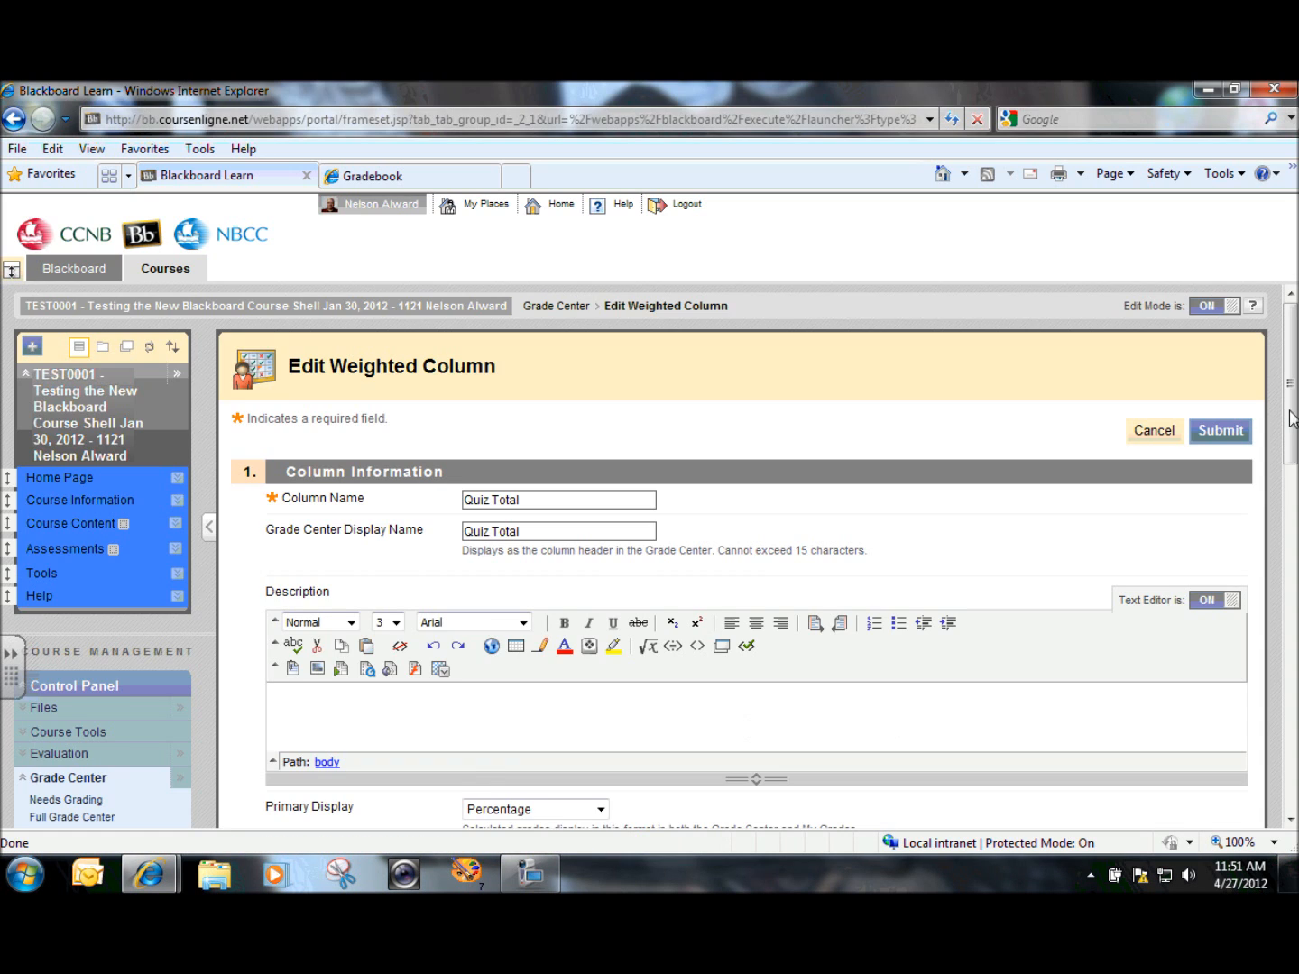
left_click_drag(1290, 414, 1290, 726)
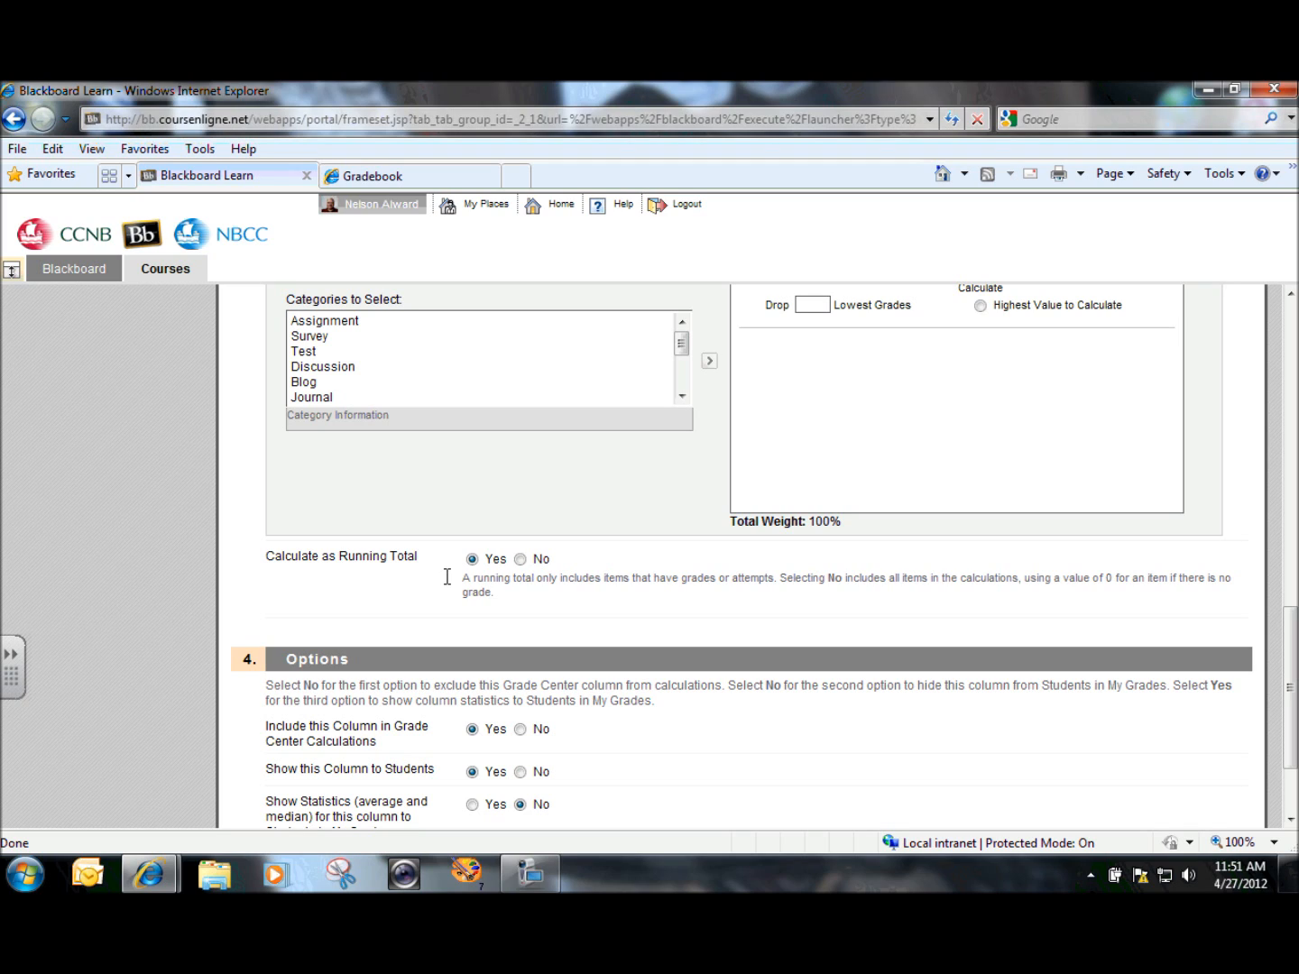
left_click(521, 560)
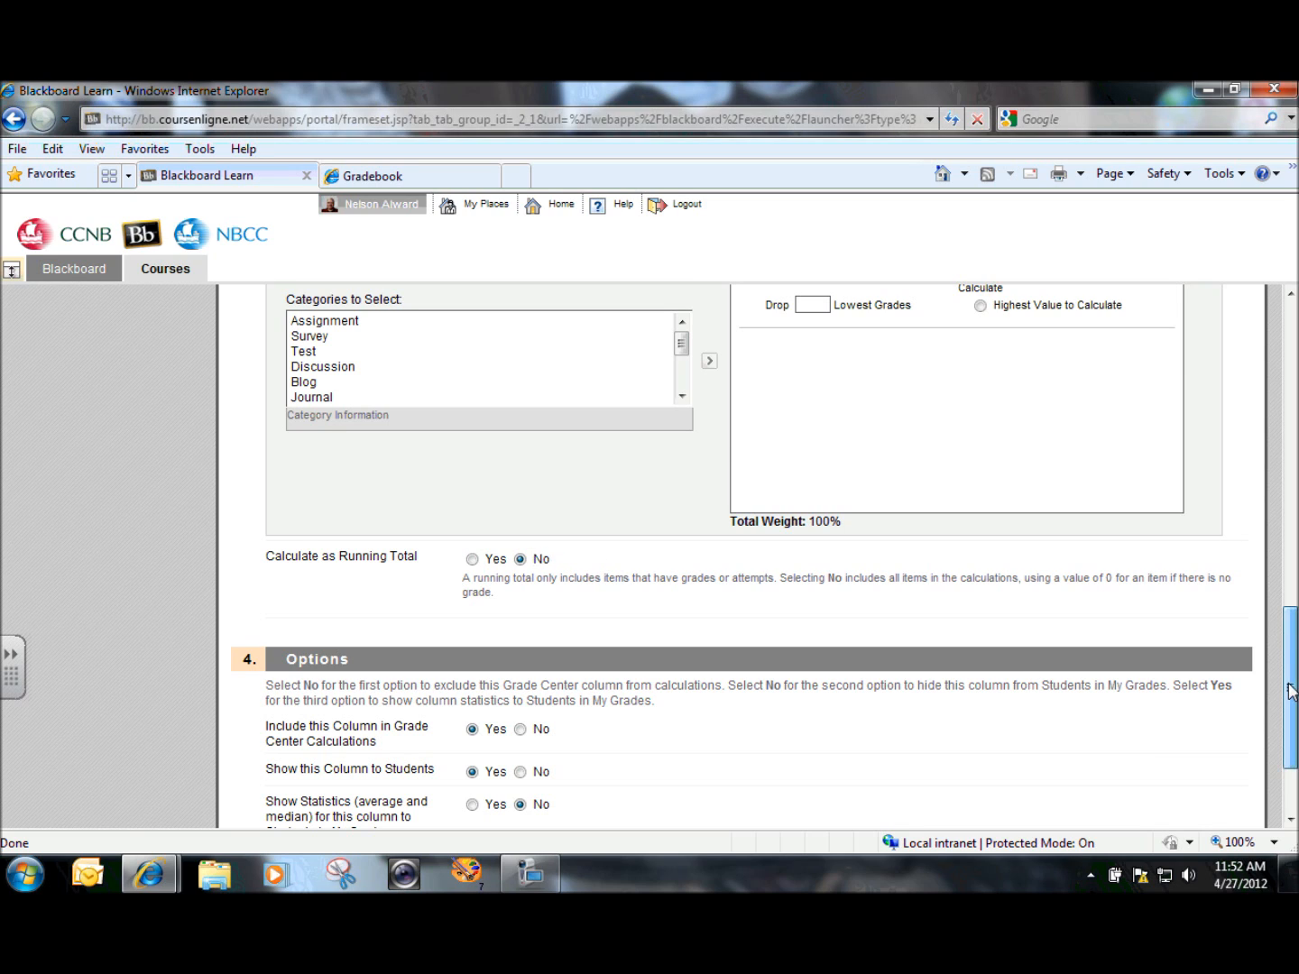
scroll(1289, 690, "down", 3)
left_click(1221, 790)
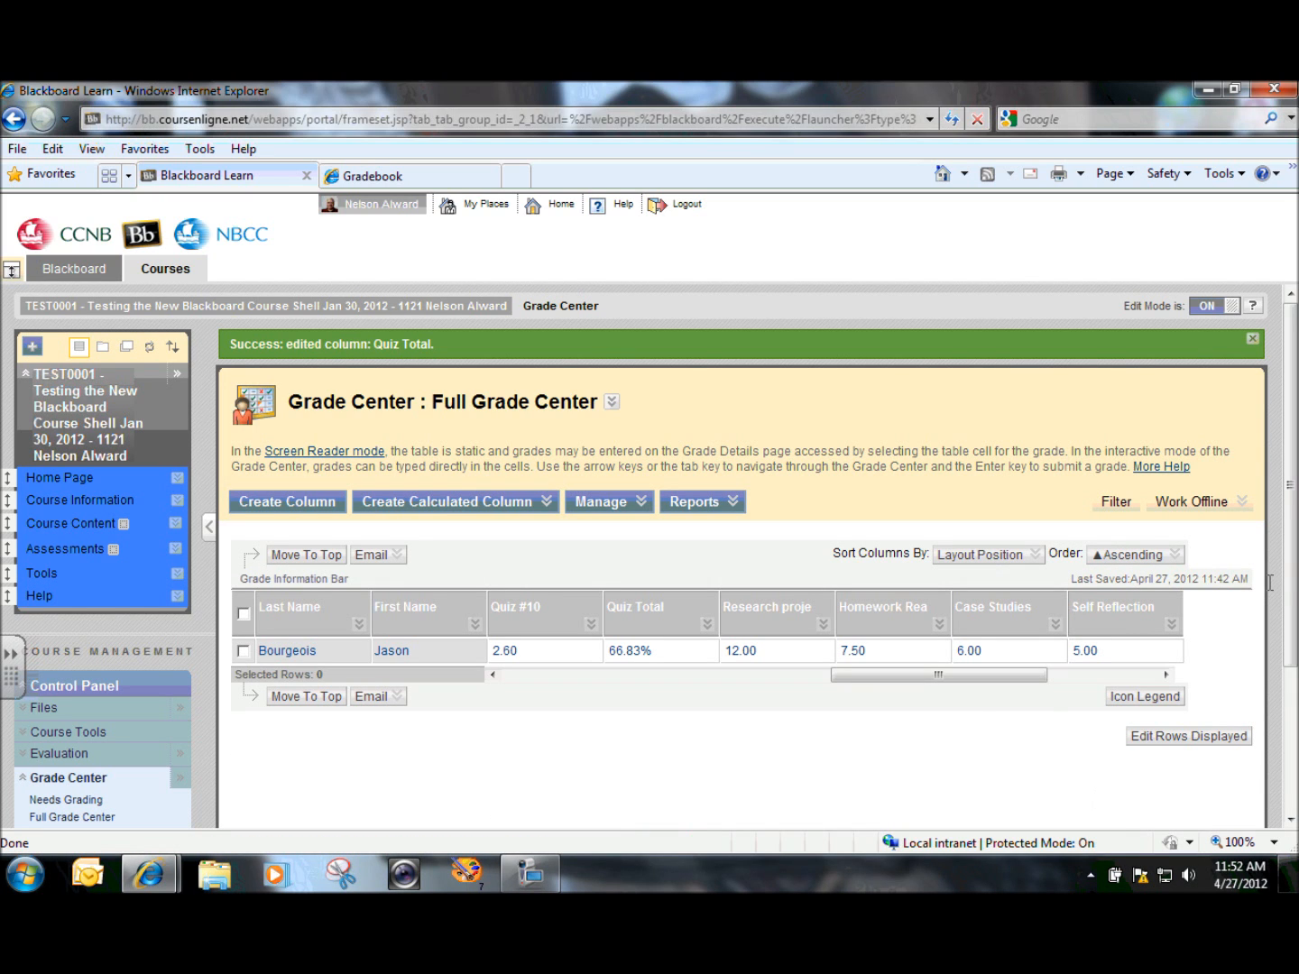
Check Final Mark/100 in Blackboard, and switch to the Oracle Gradebook to compare it with the first student's current overall grade.
left_click_drag(967, 684, 1136, 677)
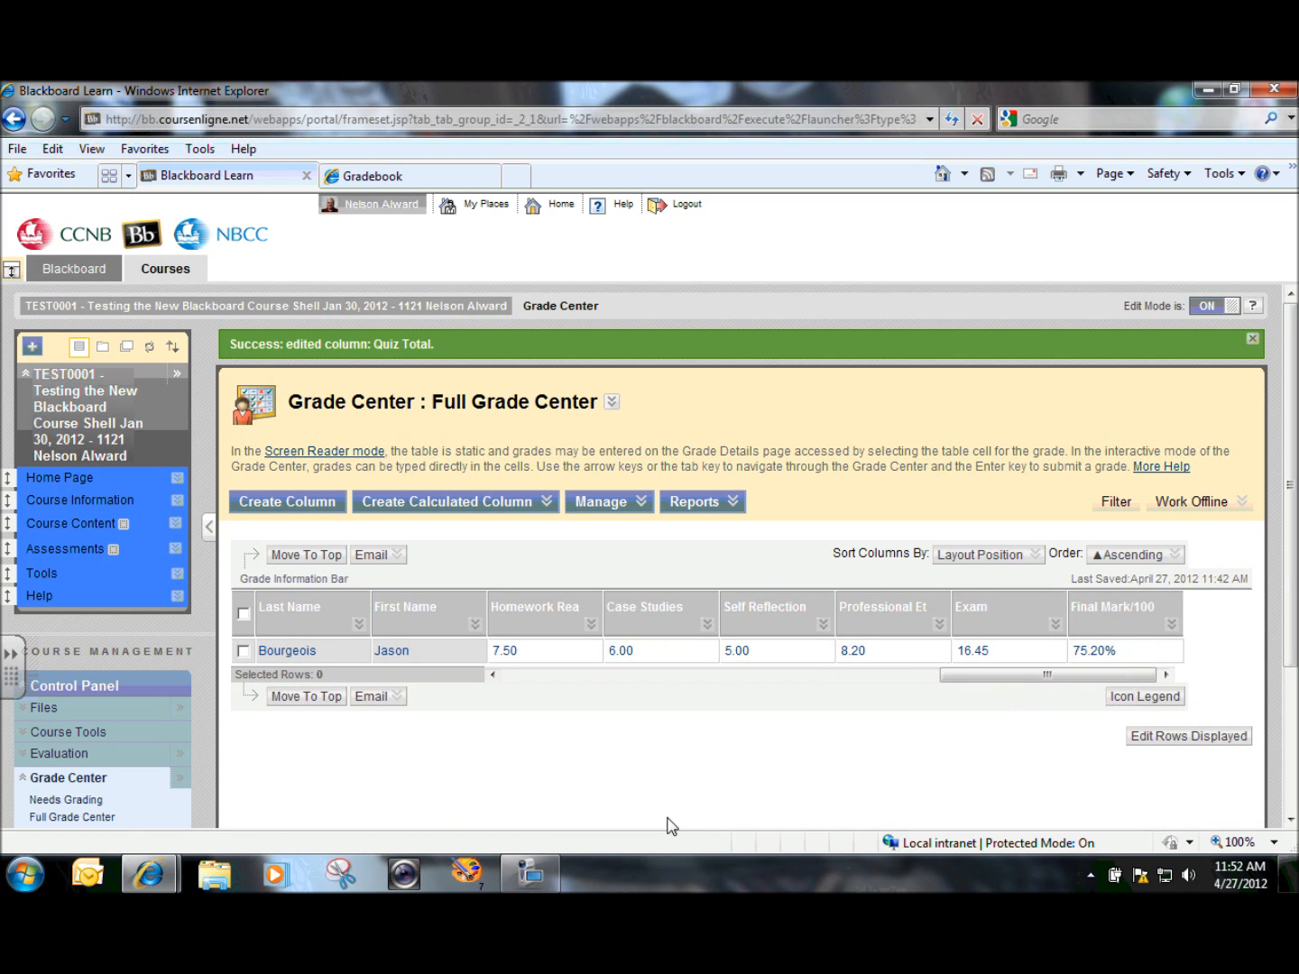
mouse_move(166, 877)
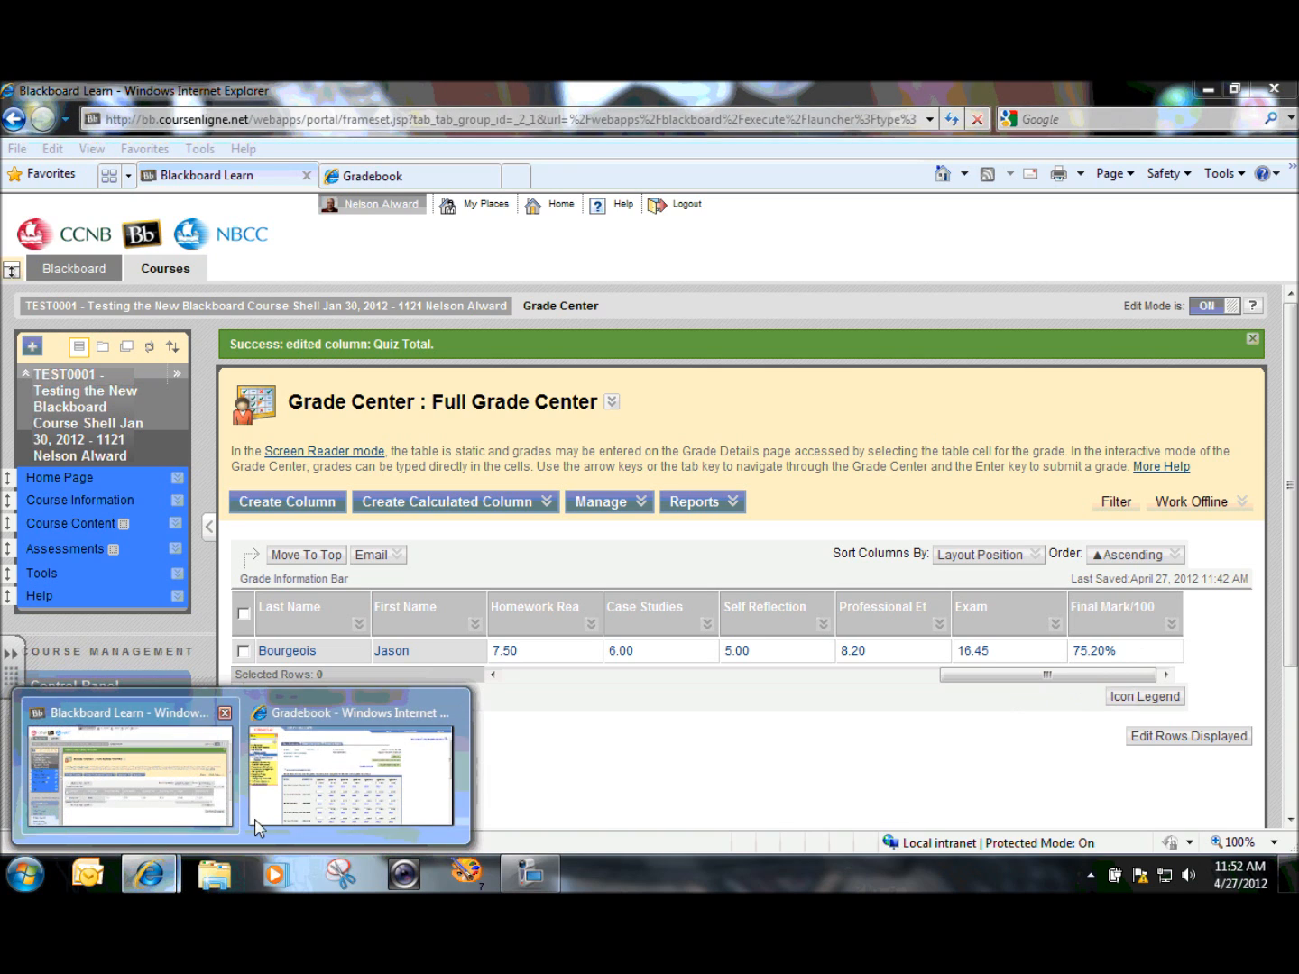
left_click(372, 740)
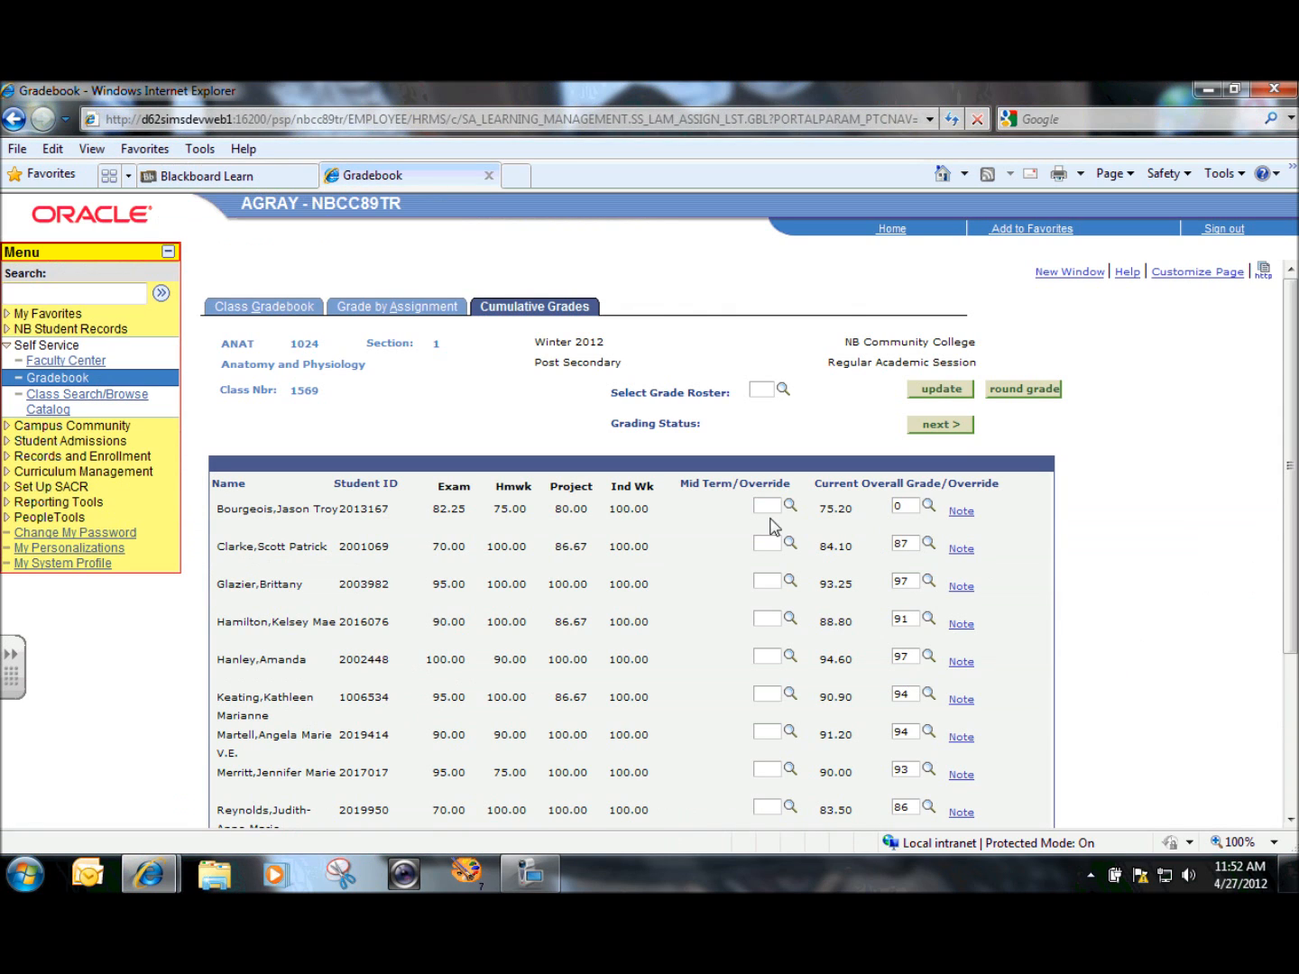
left_click_drag(821, 503, 880, 522)
left_click(1153, 448)
left_click(532, 876)
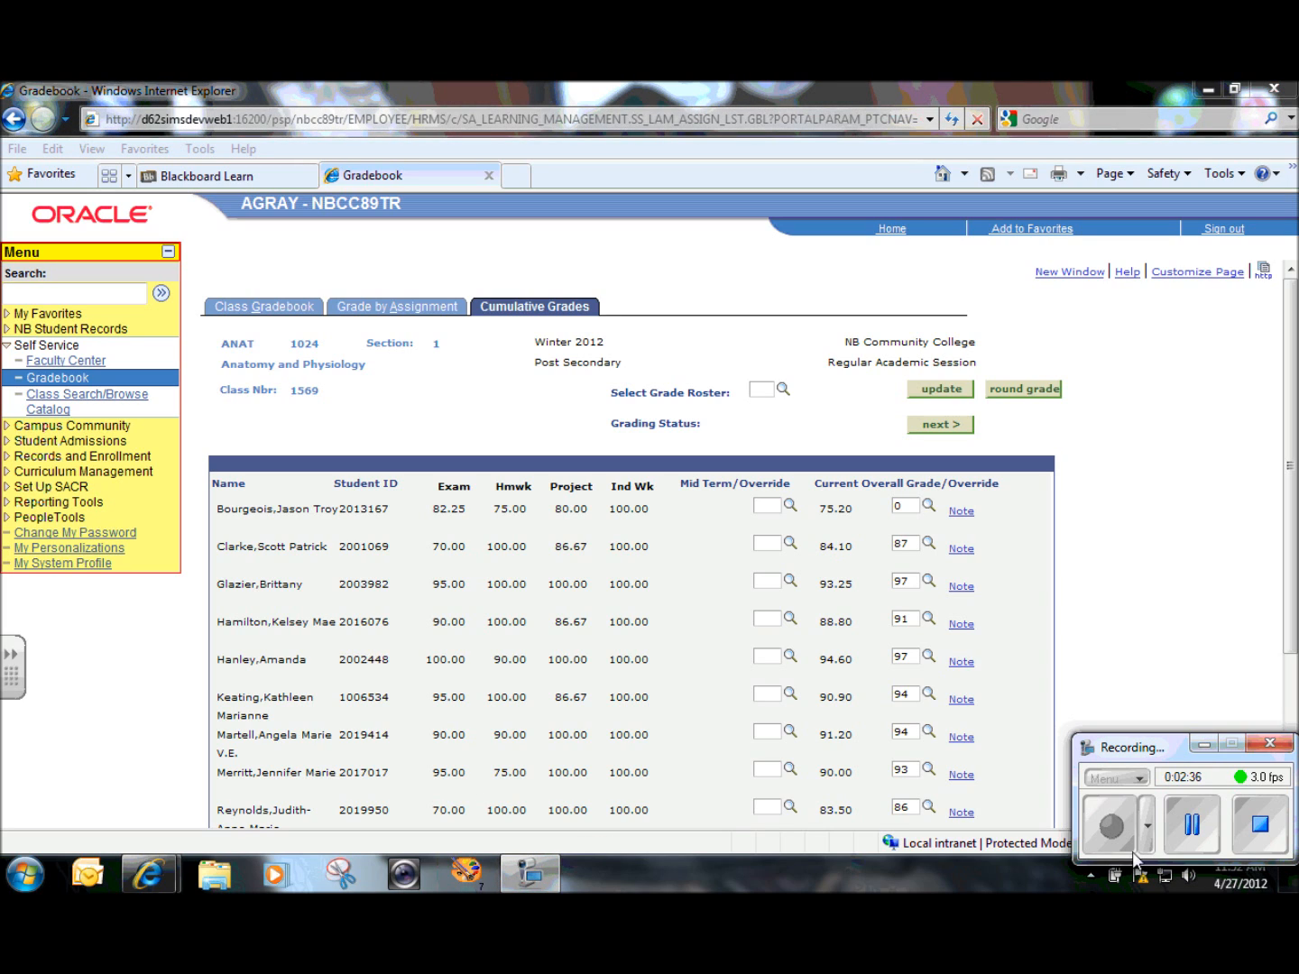